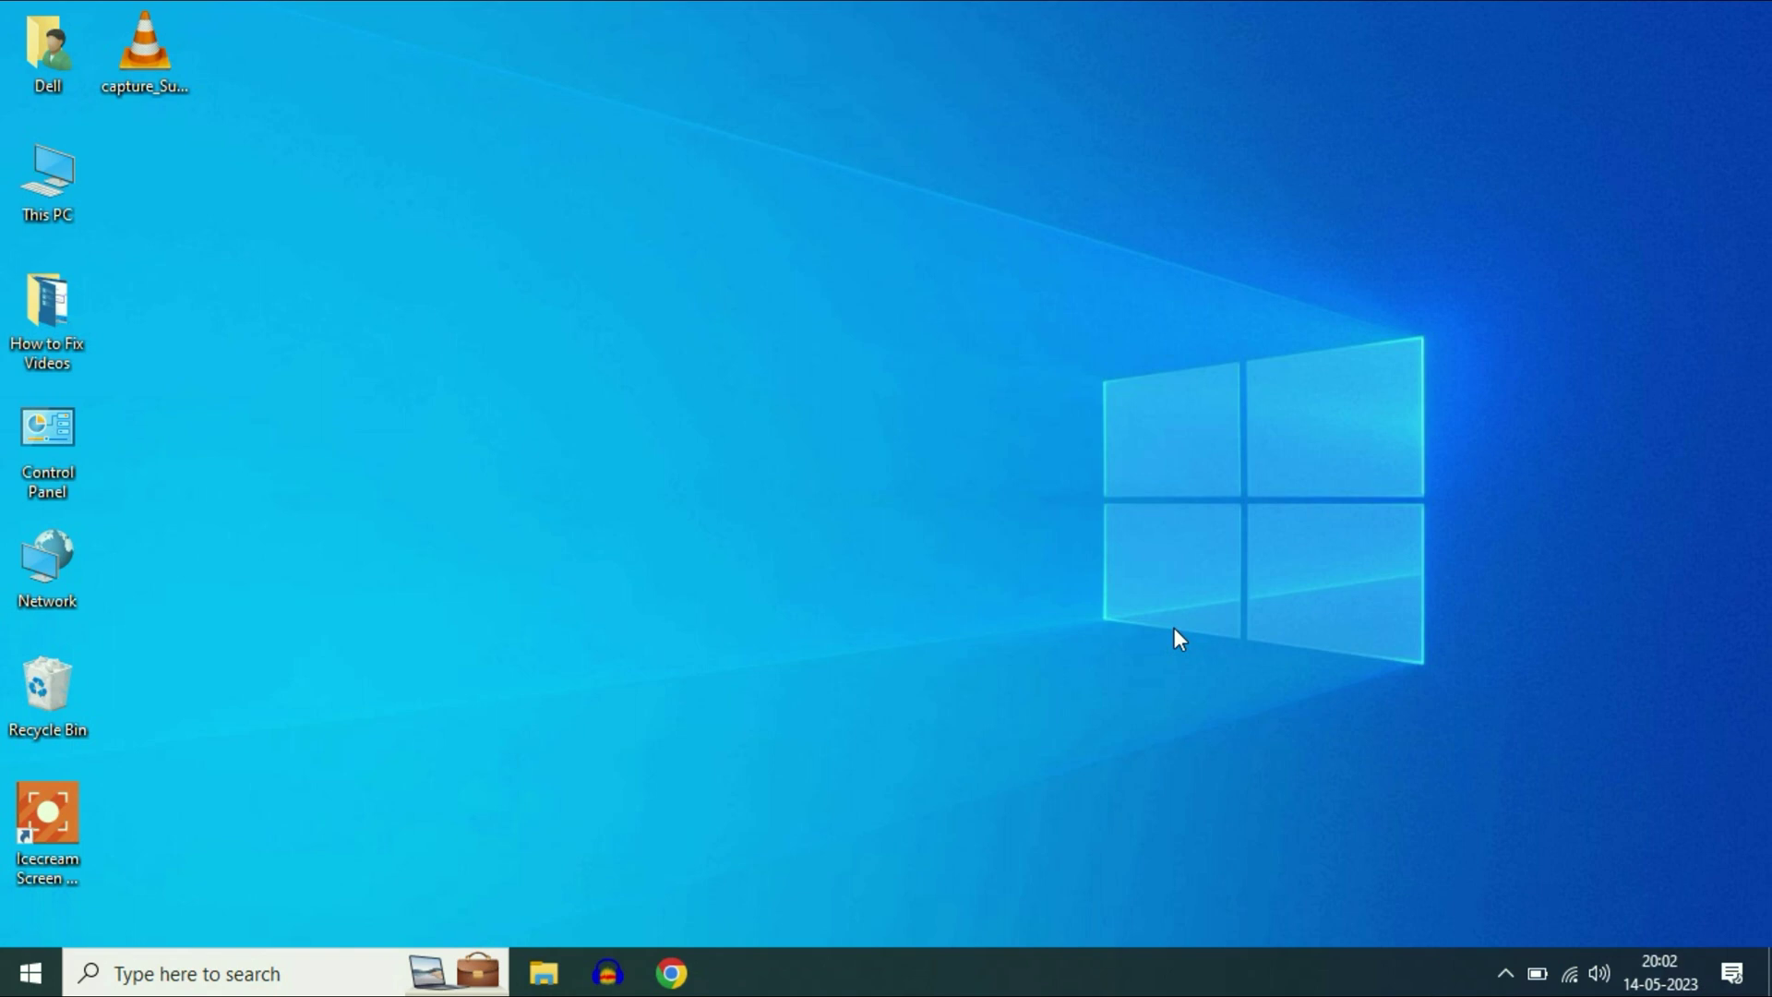
Step: Search Windows Settings for 'power' and go to the Power & sleep page
{"action": "left_click", "coordinate": [30, 971]}
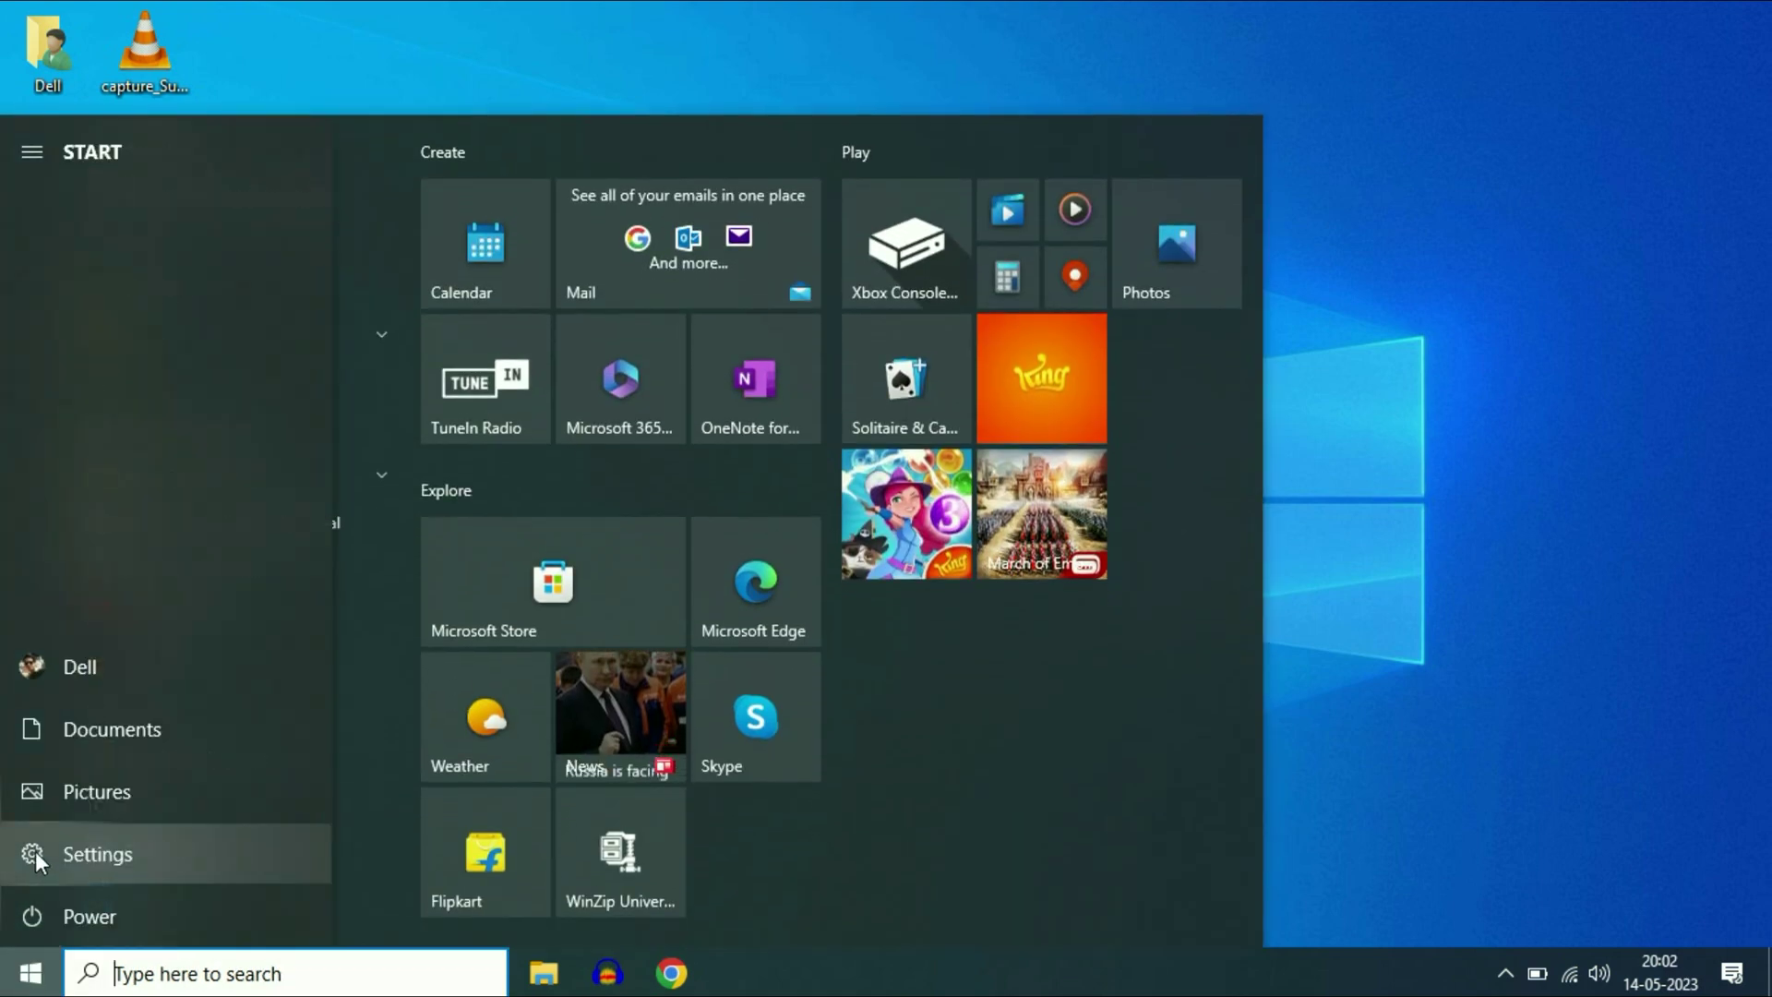
{"action": "left_click", "coordinate": [35, 851]}
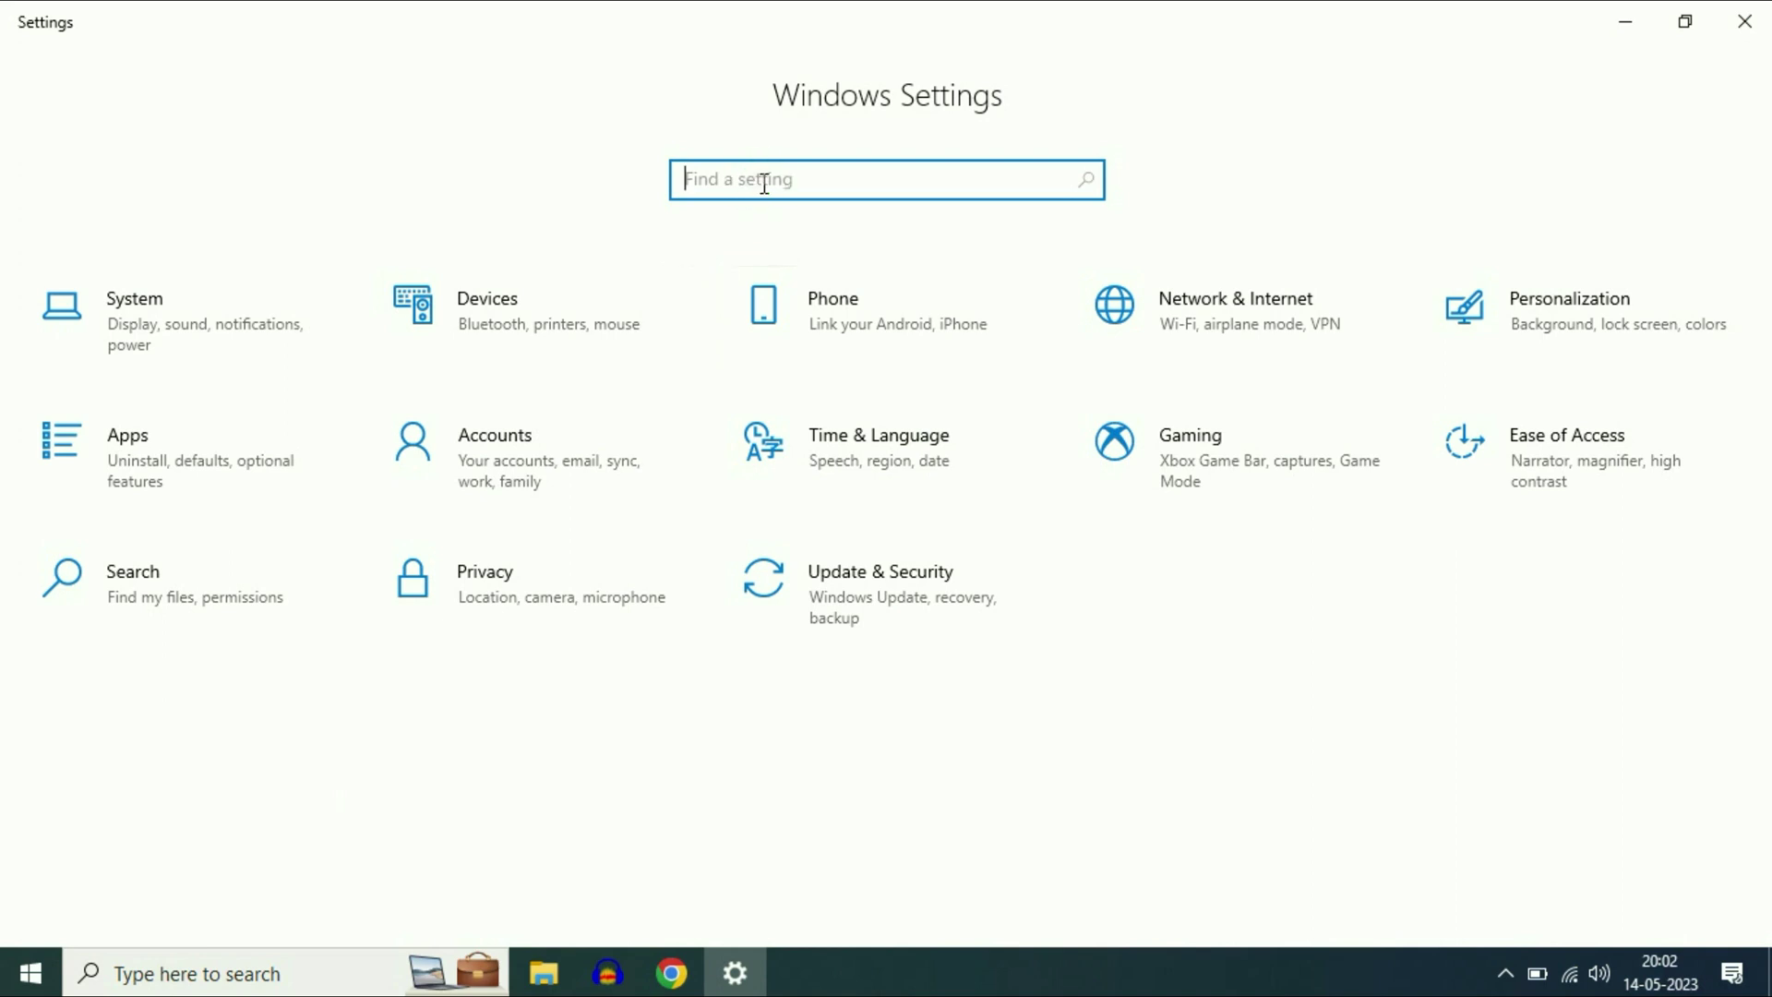
{"action": "type", "text": "power"}
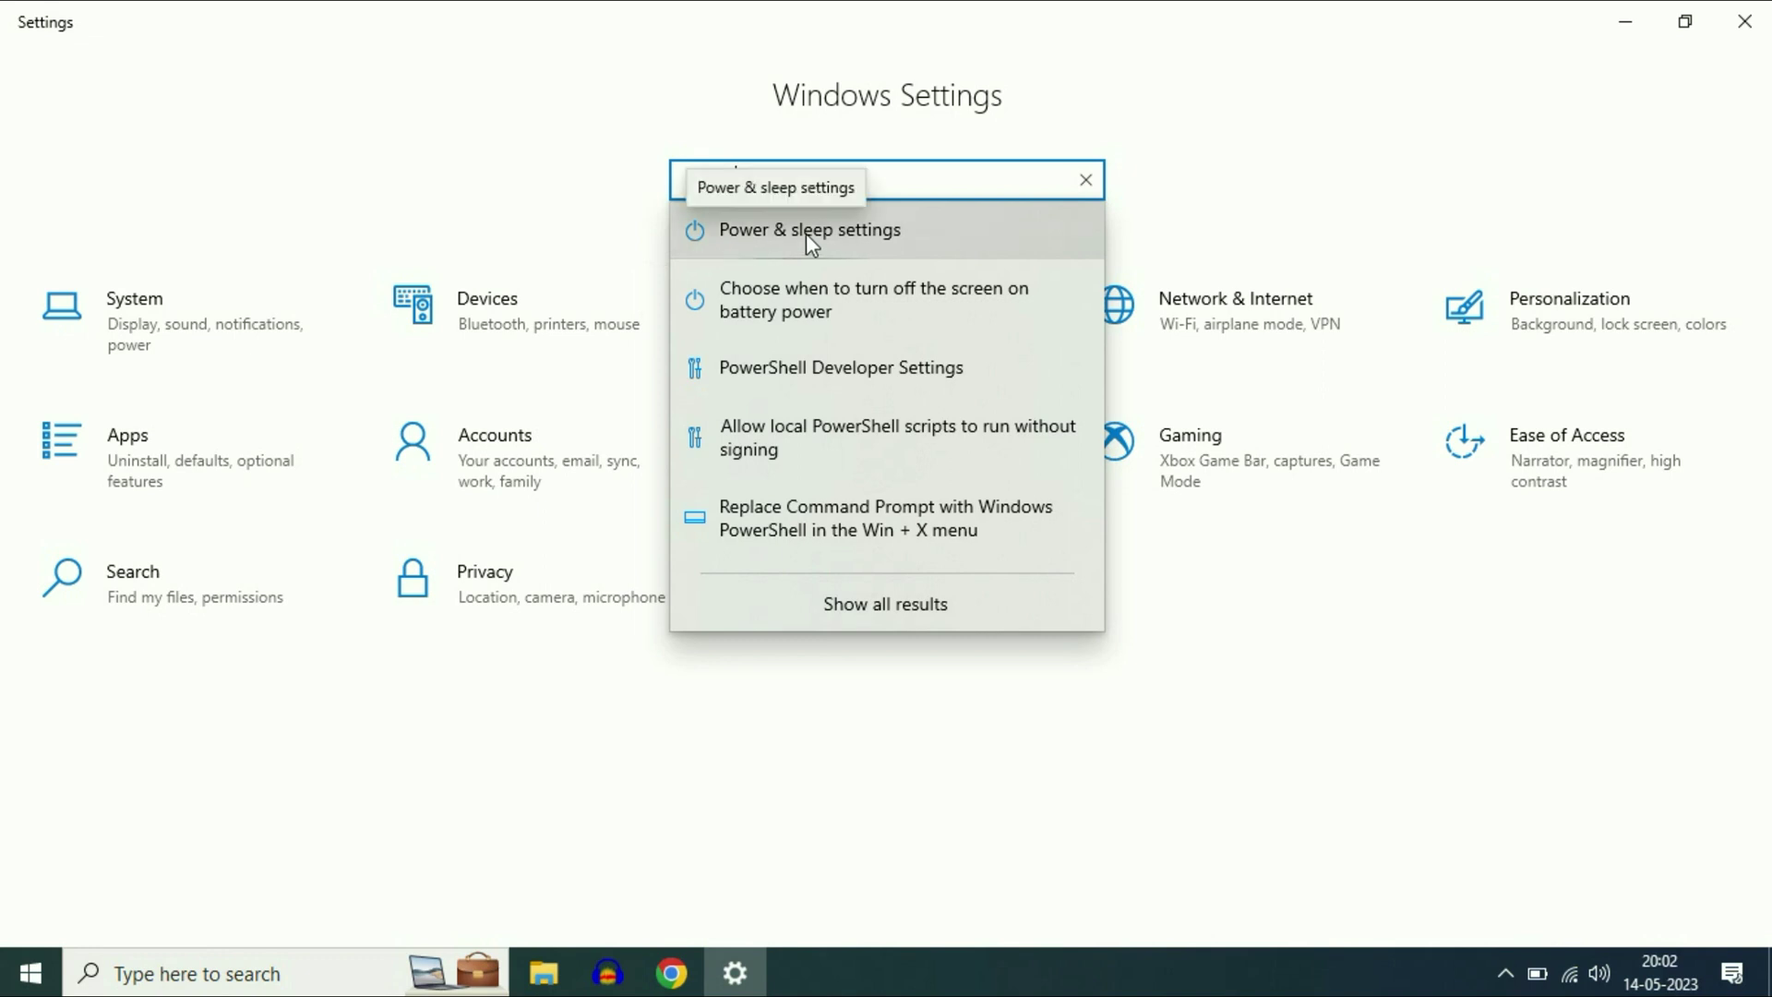
{"action": "left_click", "coordinate": [846, 233]}
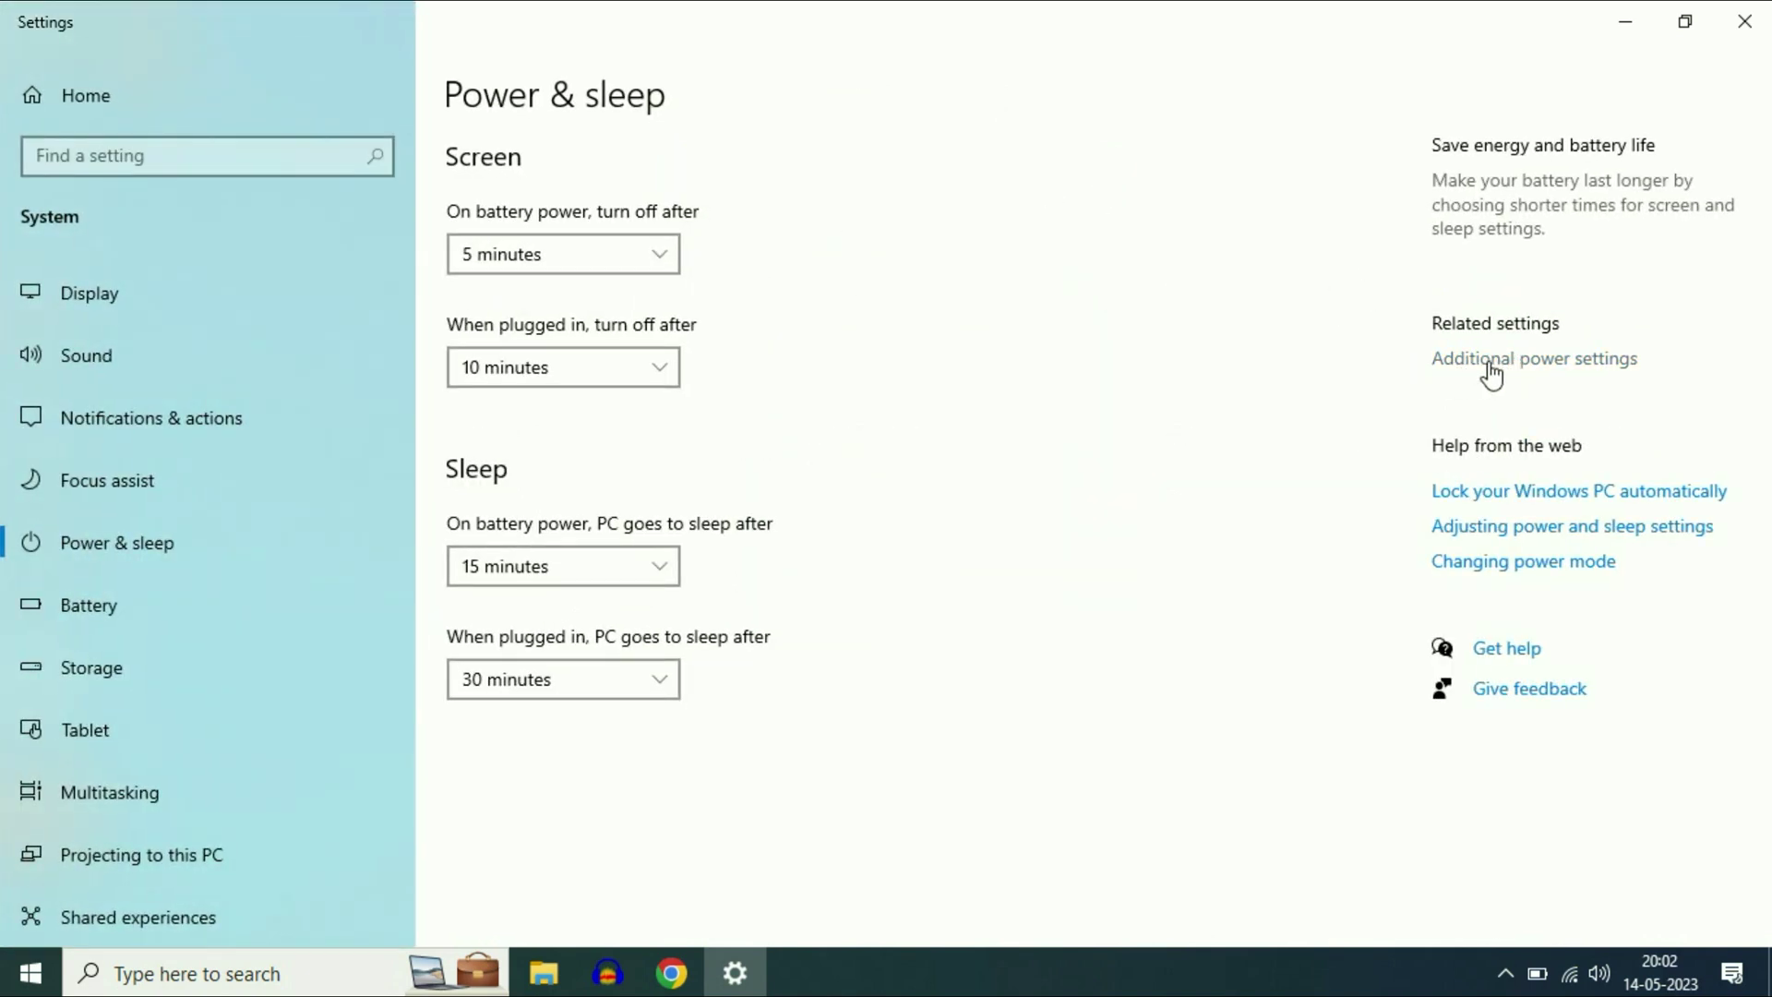
Step: Go from Additional power settings to the Balanced plan's Edit Plan Settings page
{"action": "left_click", "coordinate": [1539, 365]}
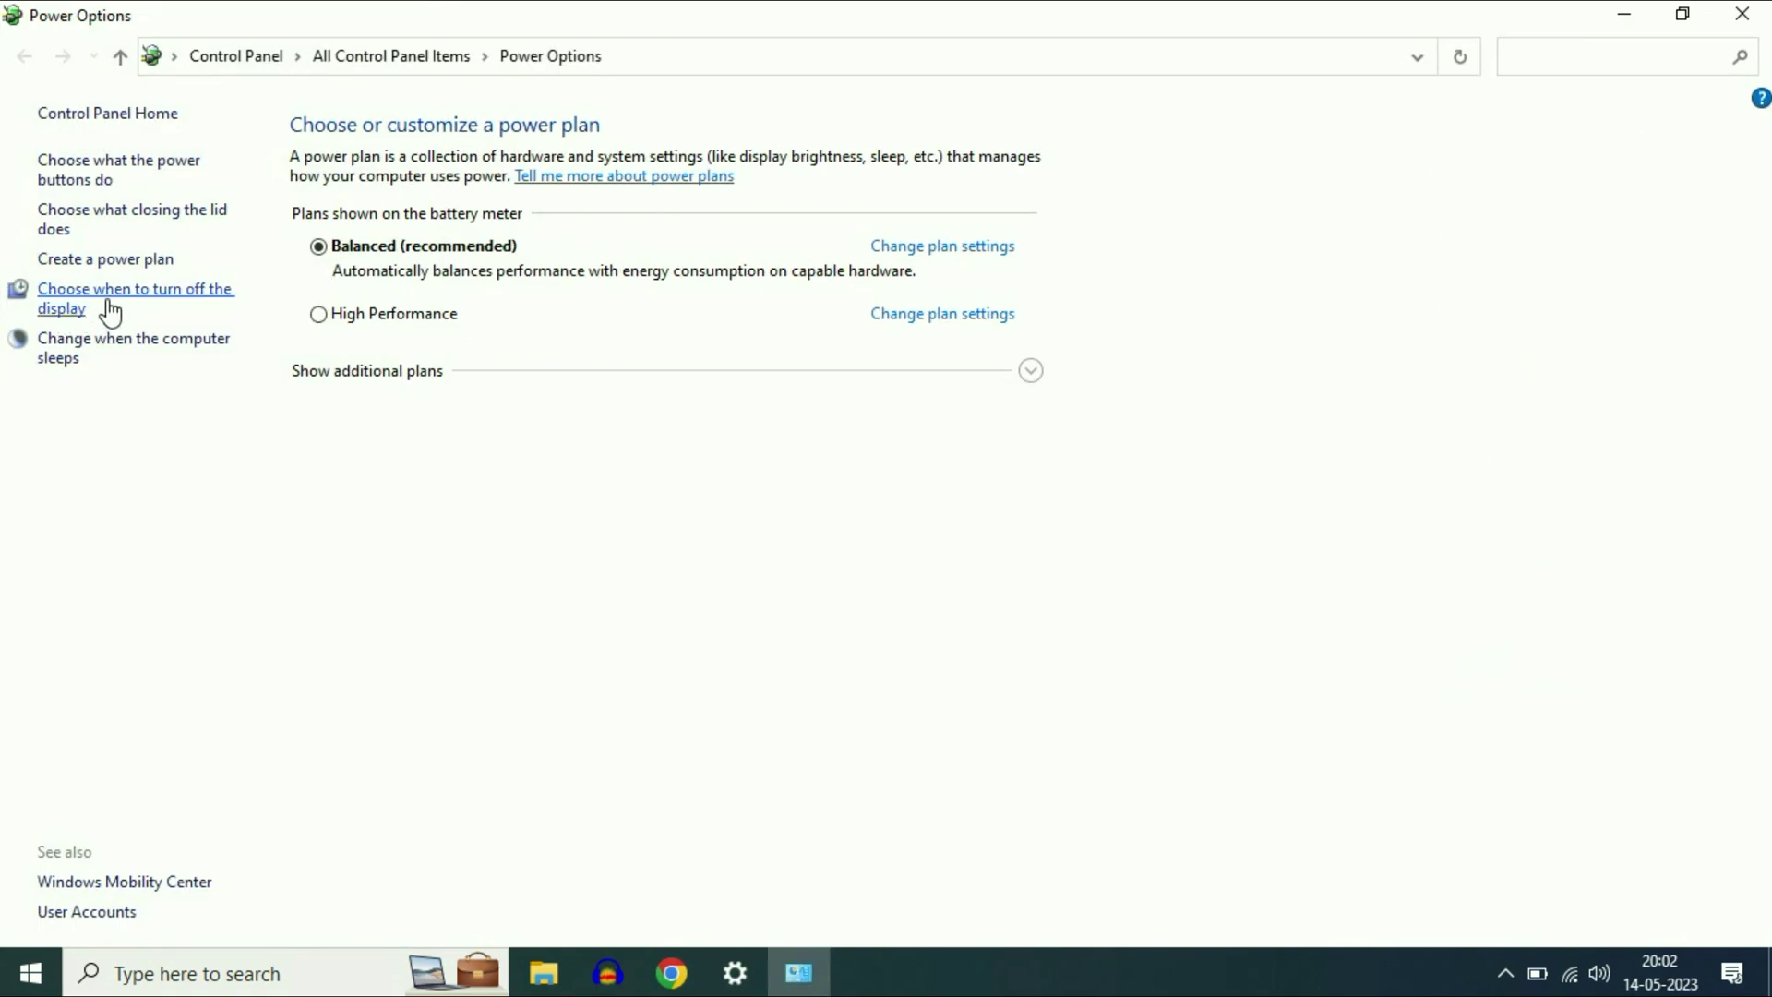
{"action": "left_click", "coordinate": [202, 289]}
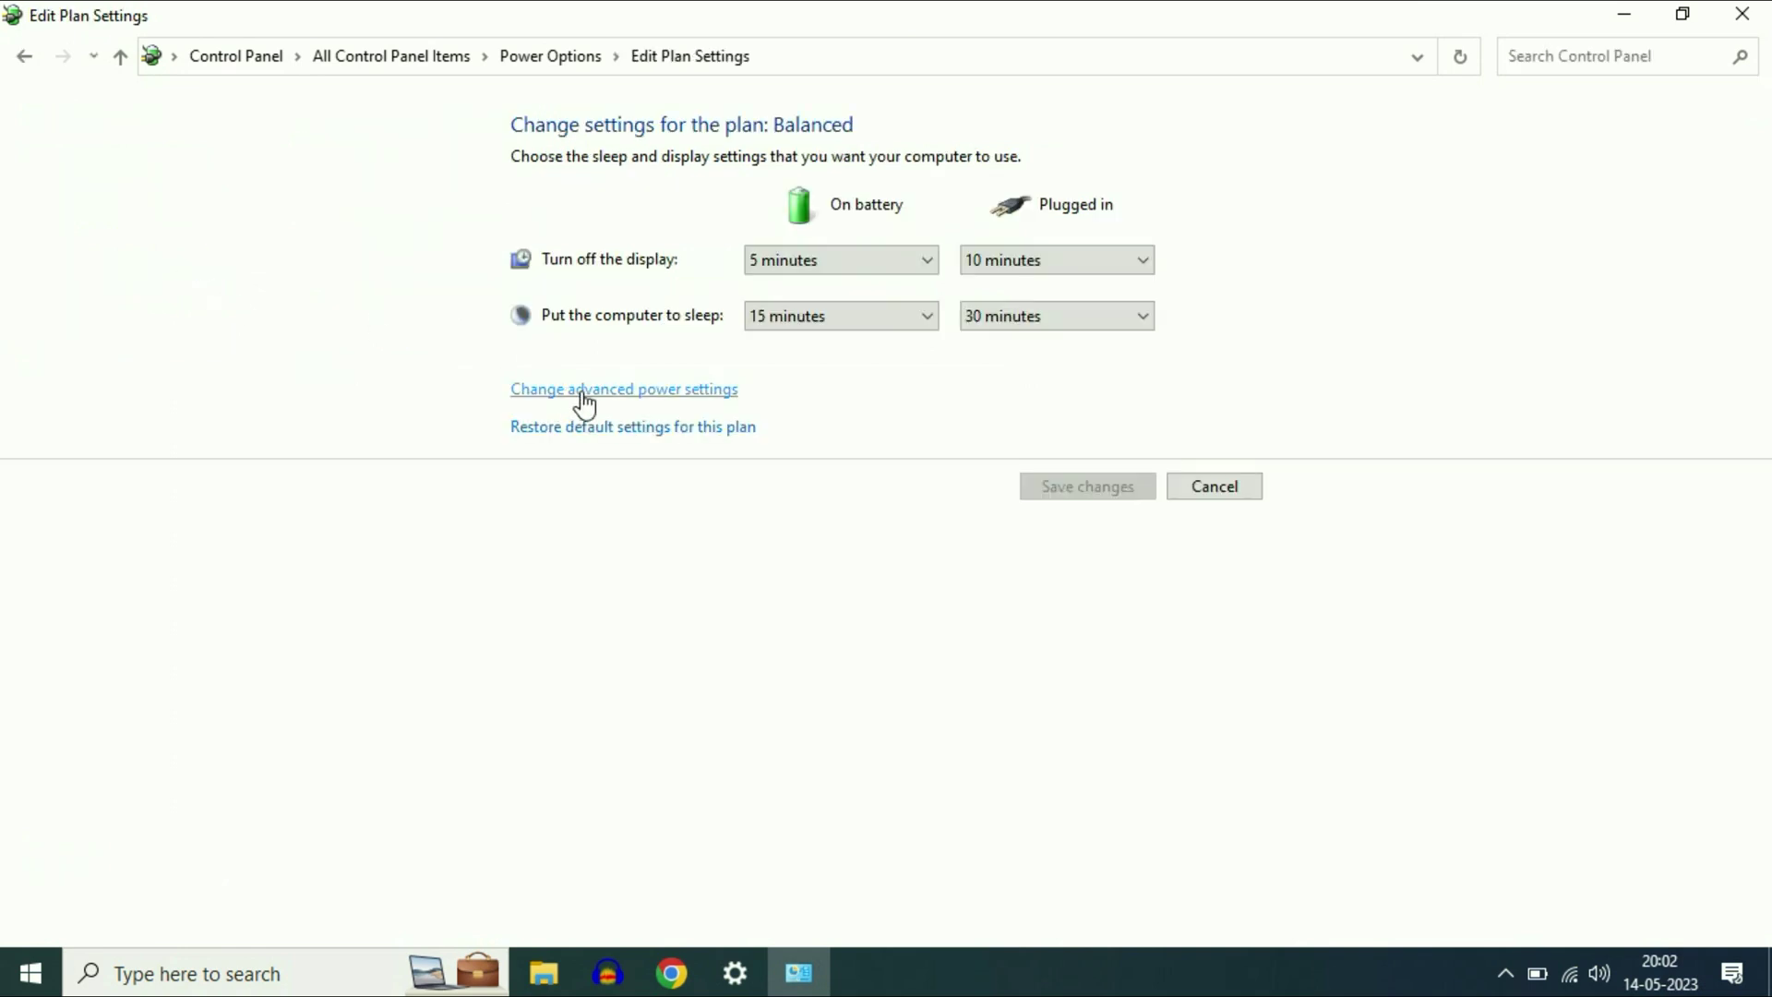
Step: In Advanced power settings, expand USB settings > USB selective suspend setting
{"action": "left_click", "coordinate": [628, 395]}
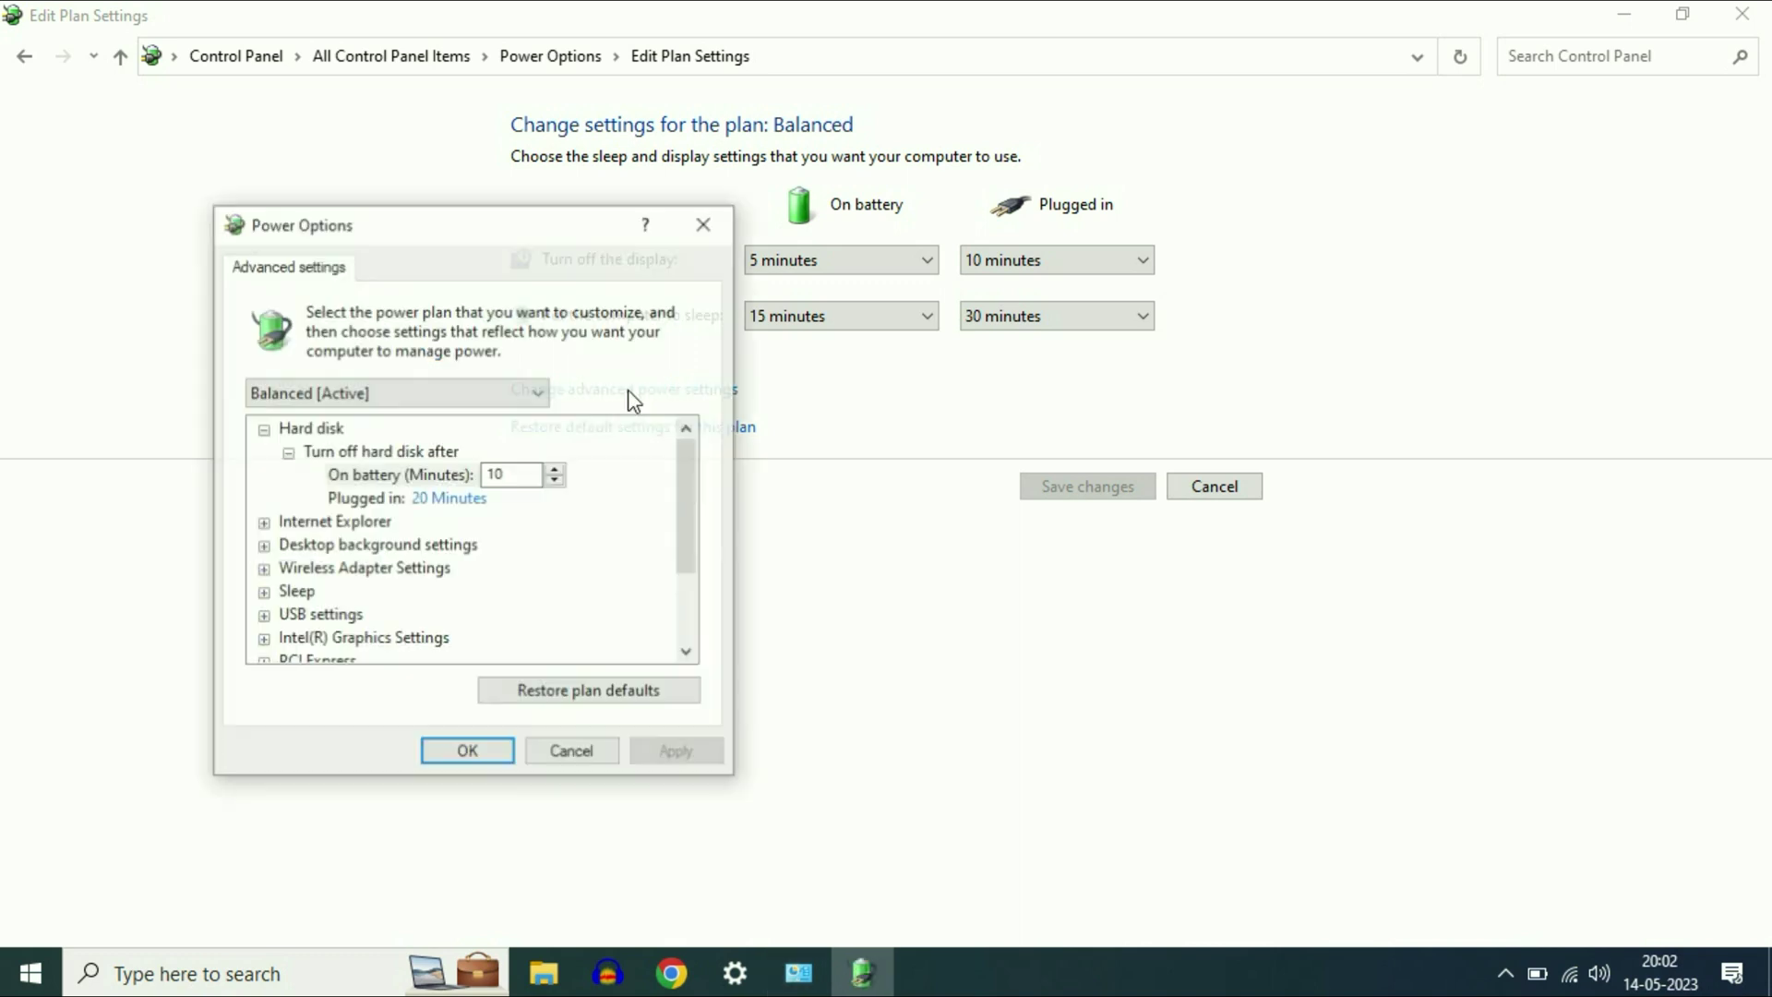
{"action": "left_click_drag", "start_coordinate": [491, 231], "coordinate": [823, 133]}
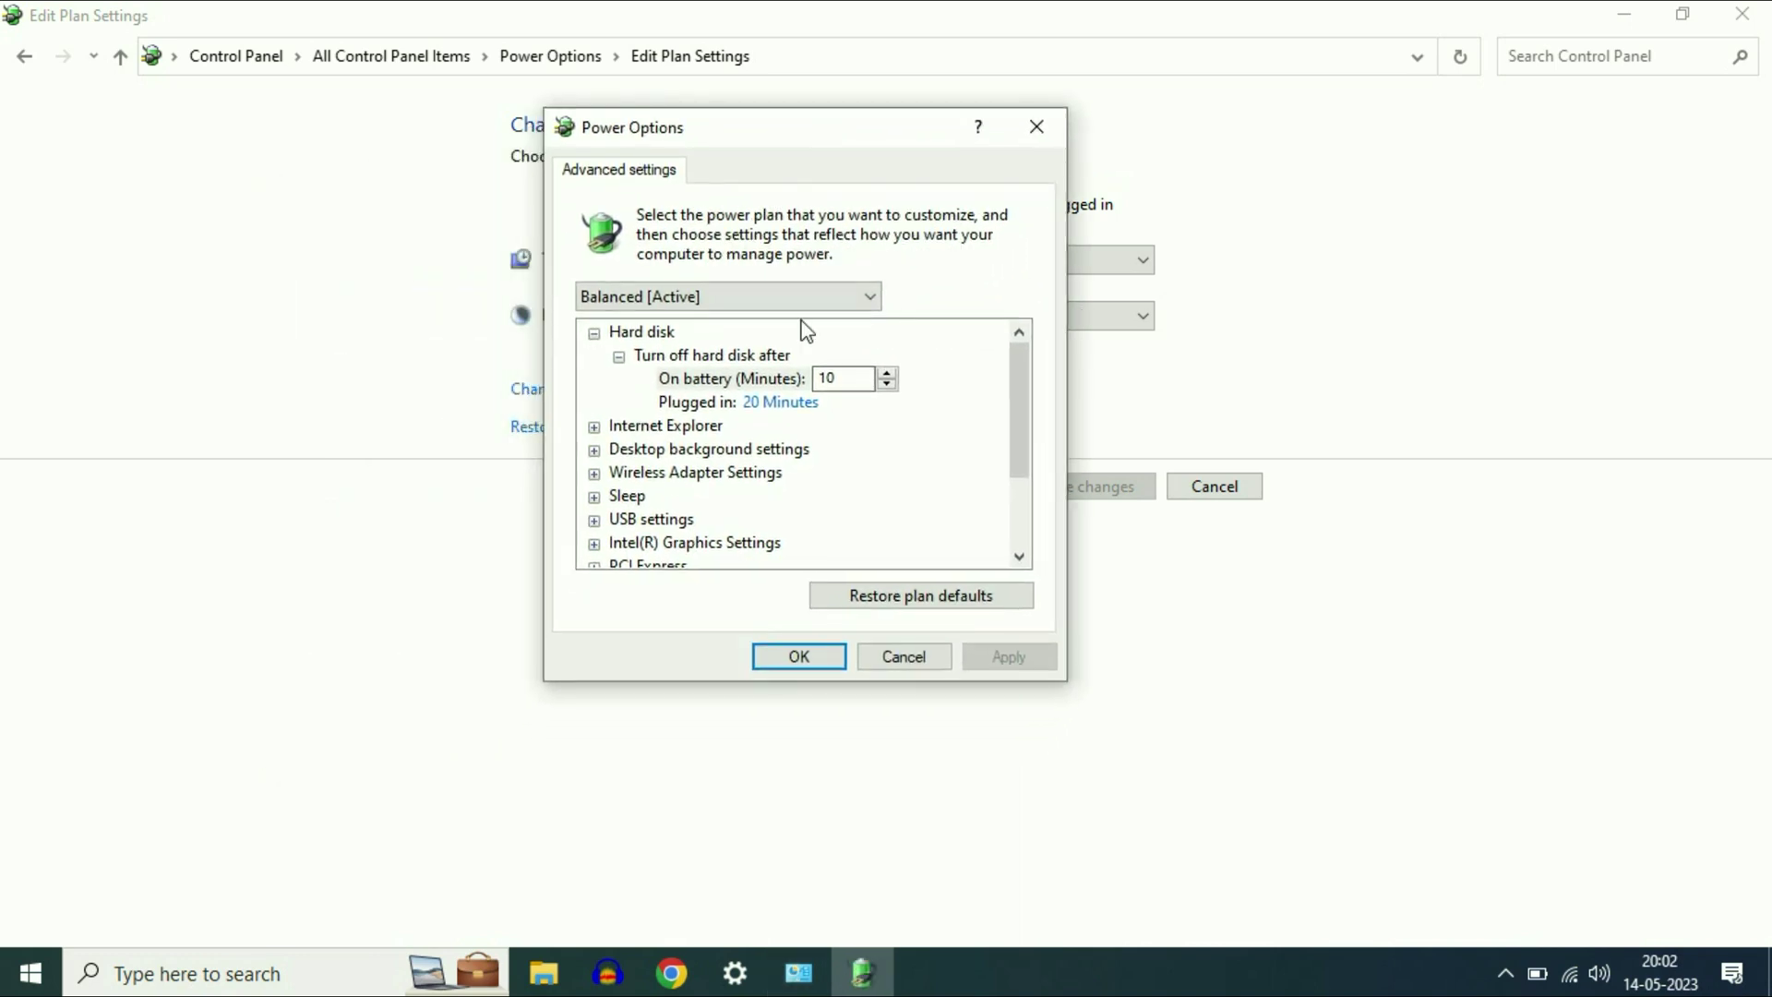
{"action": "scroll", "coordinate": [820, 362], "scroll_direction": "down", "scroll_amount": 1}
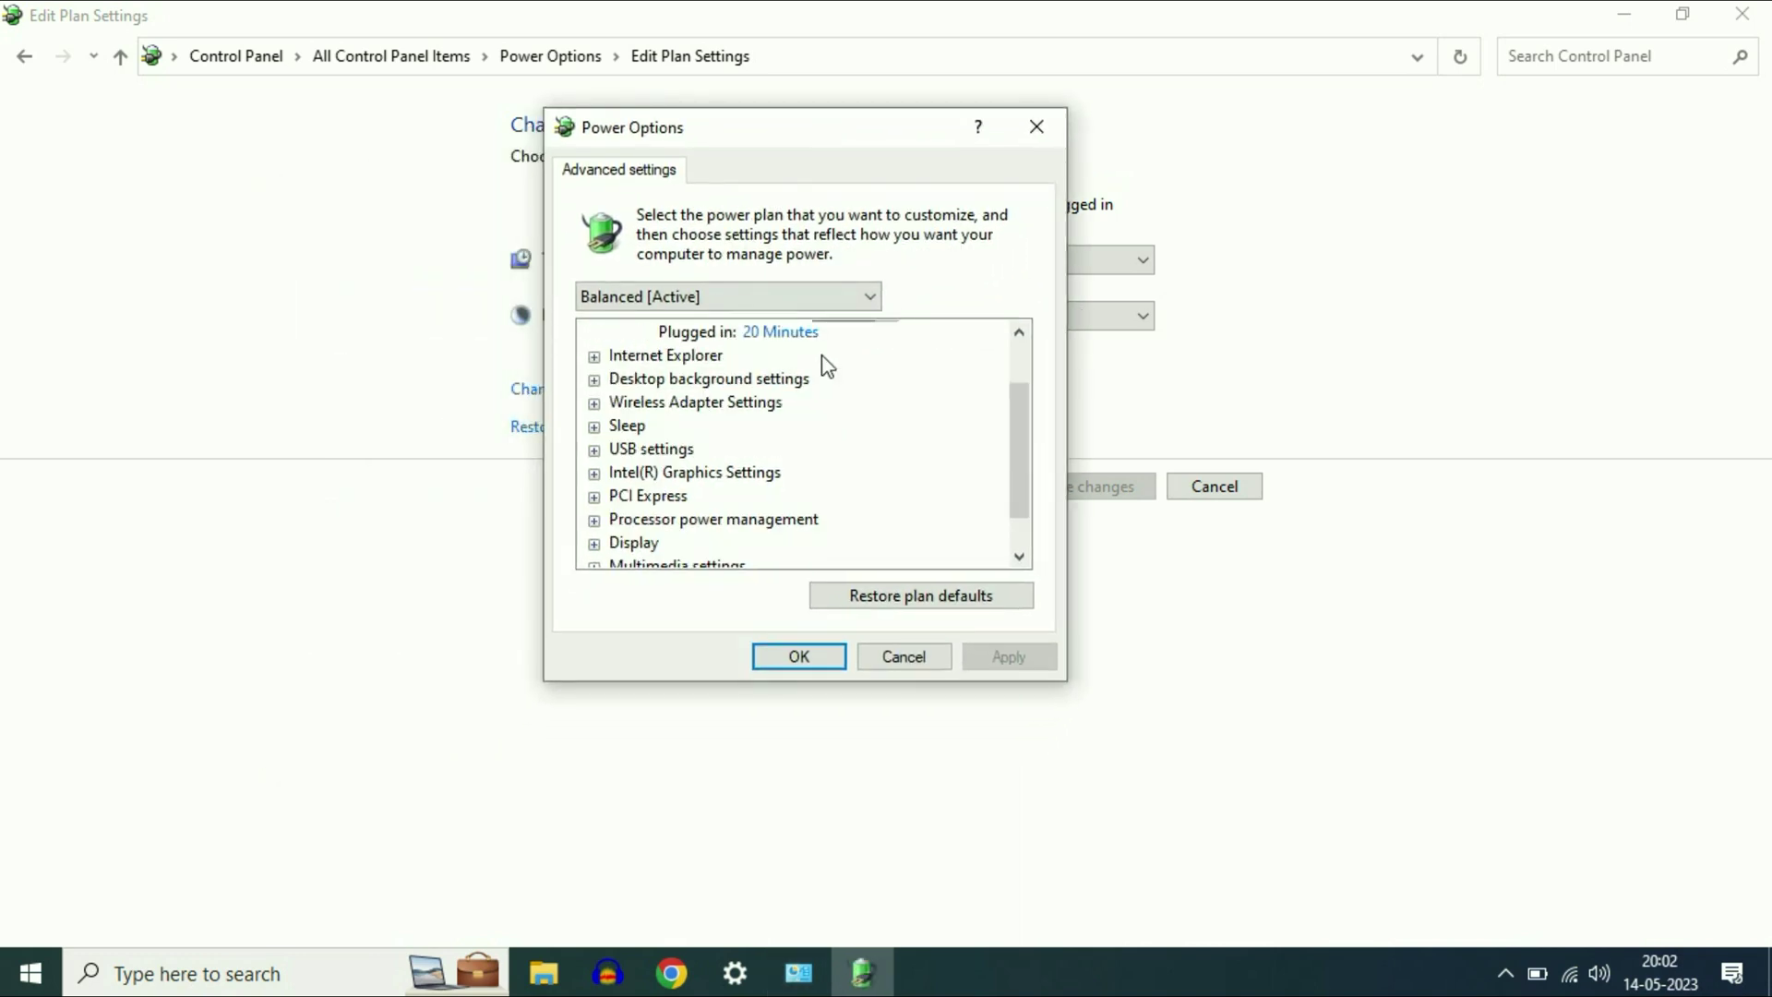
{"action": "left_click", "coordinate": [595, 451]}
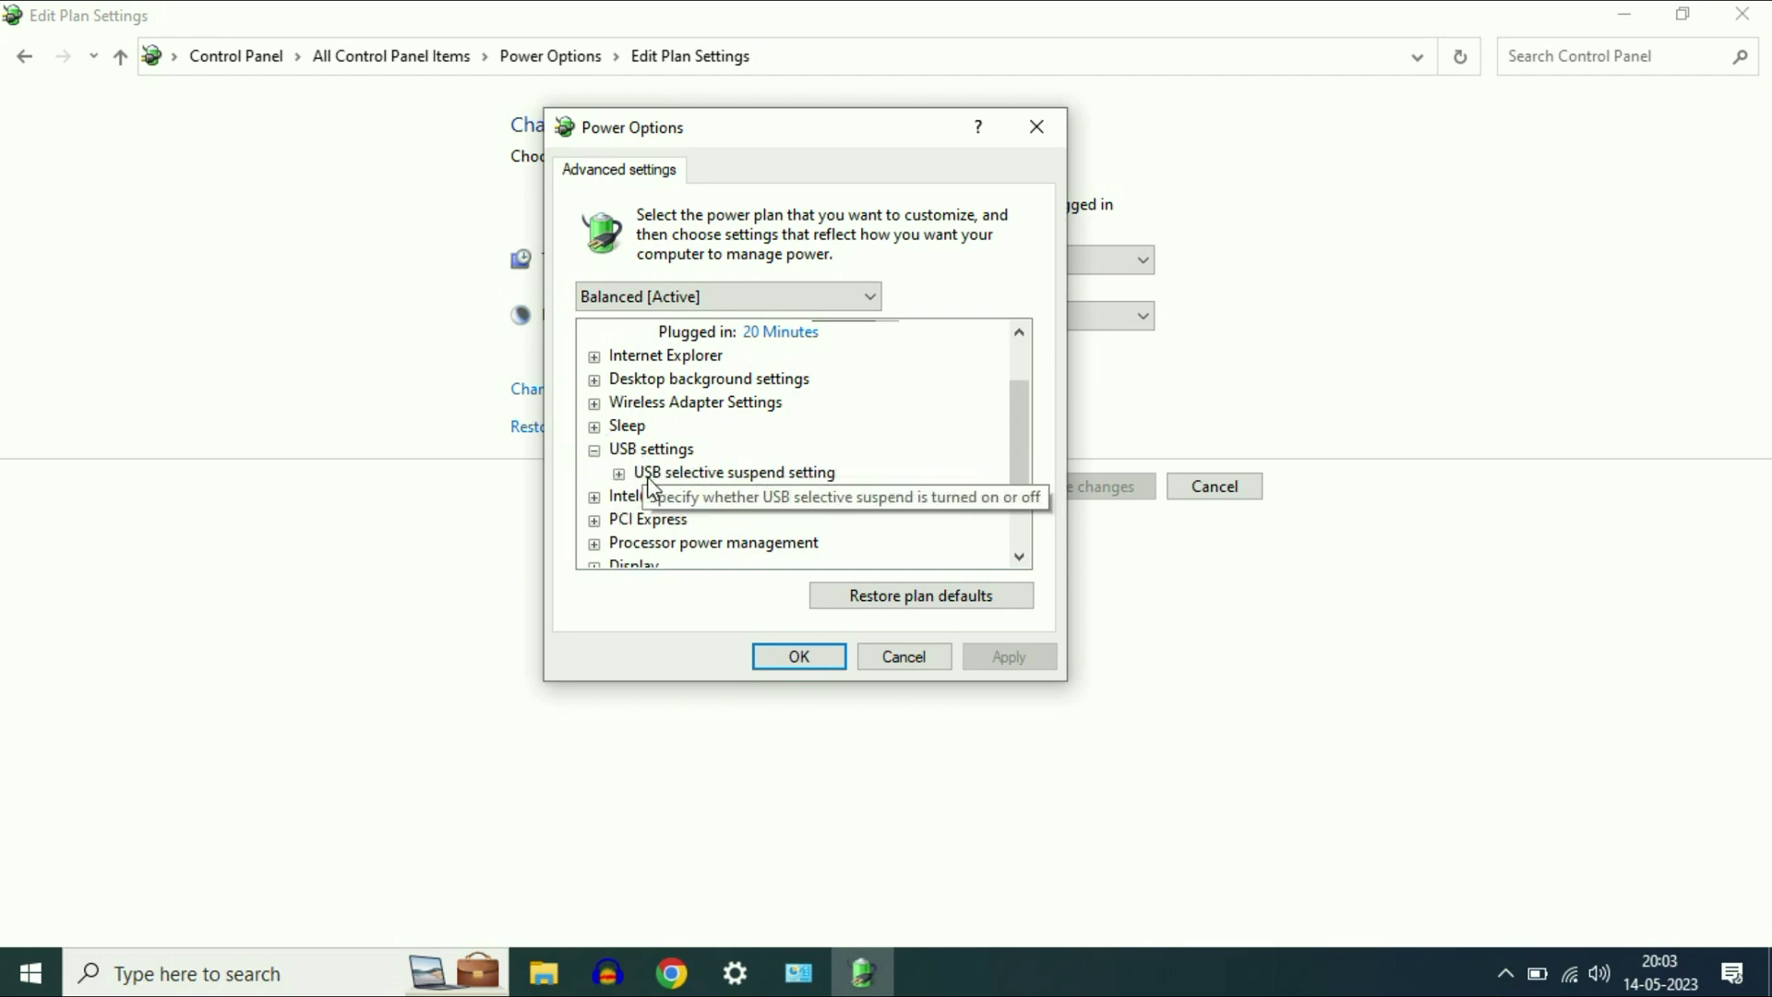
{"action": "left_click", "coordinate": [775, 474]}
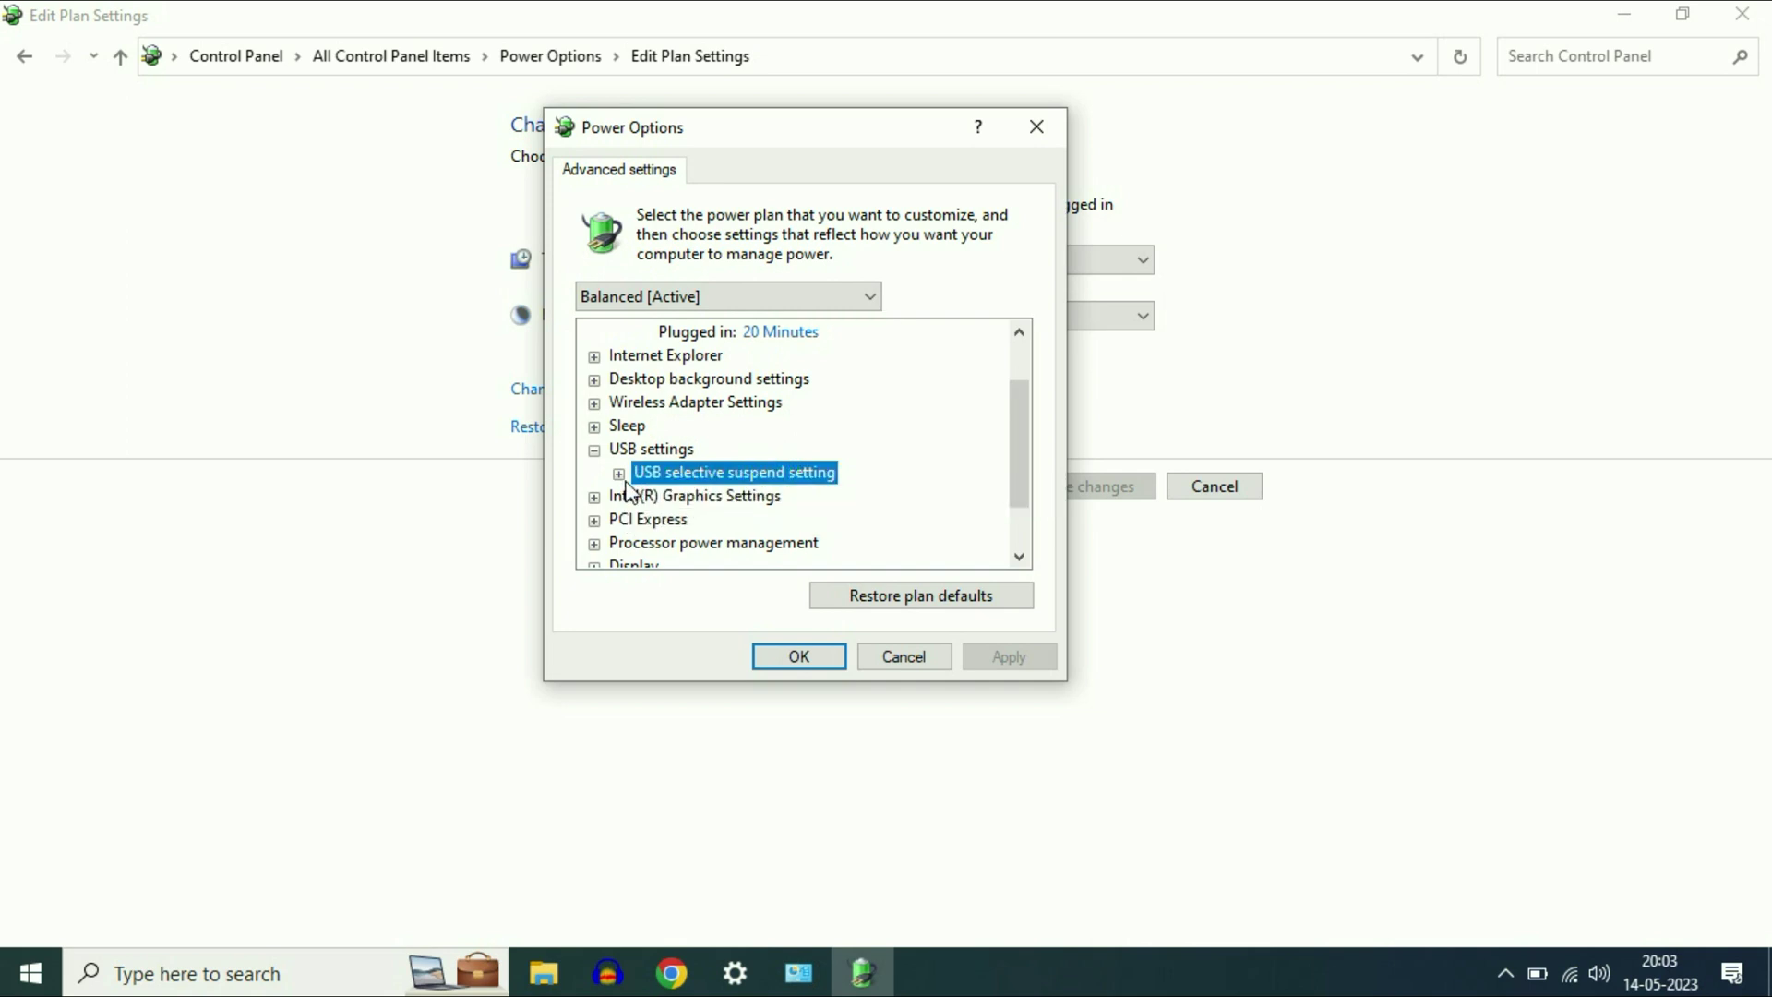
{"action": "left_click", "coordinate": [619, 474]}
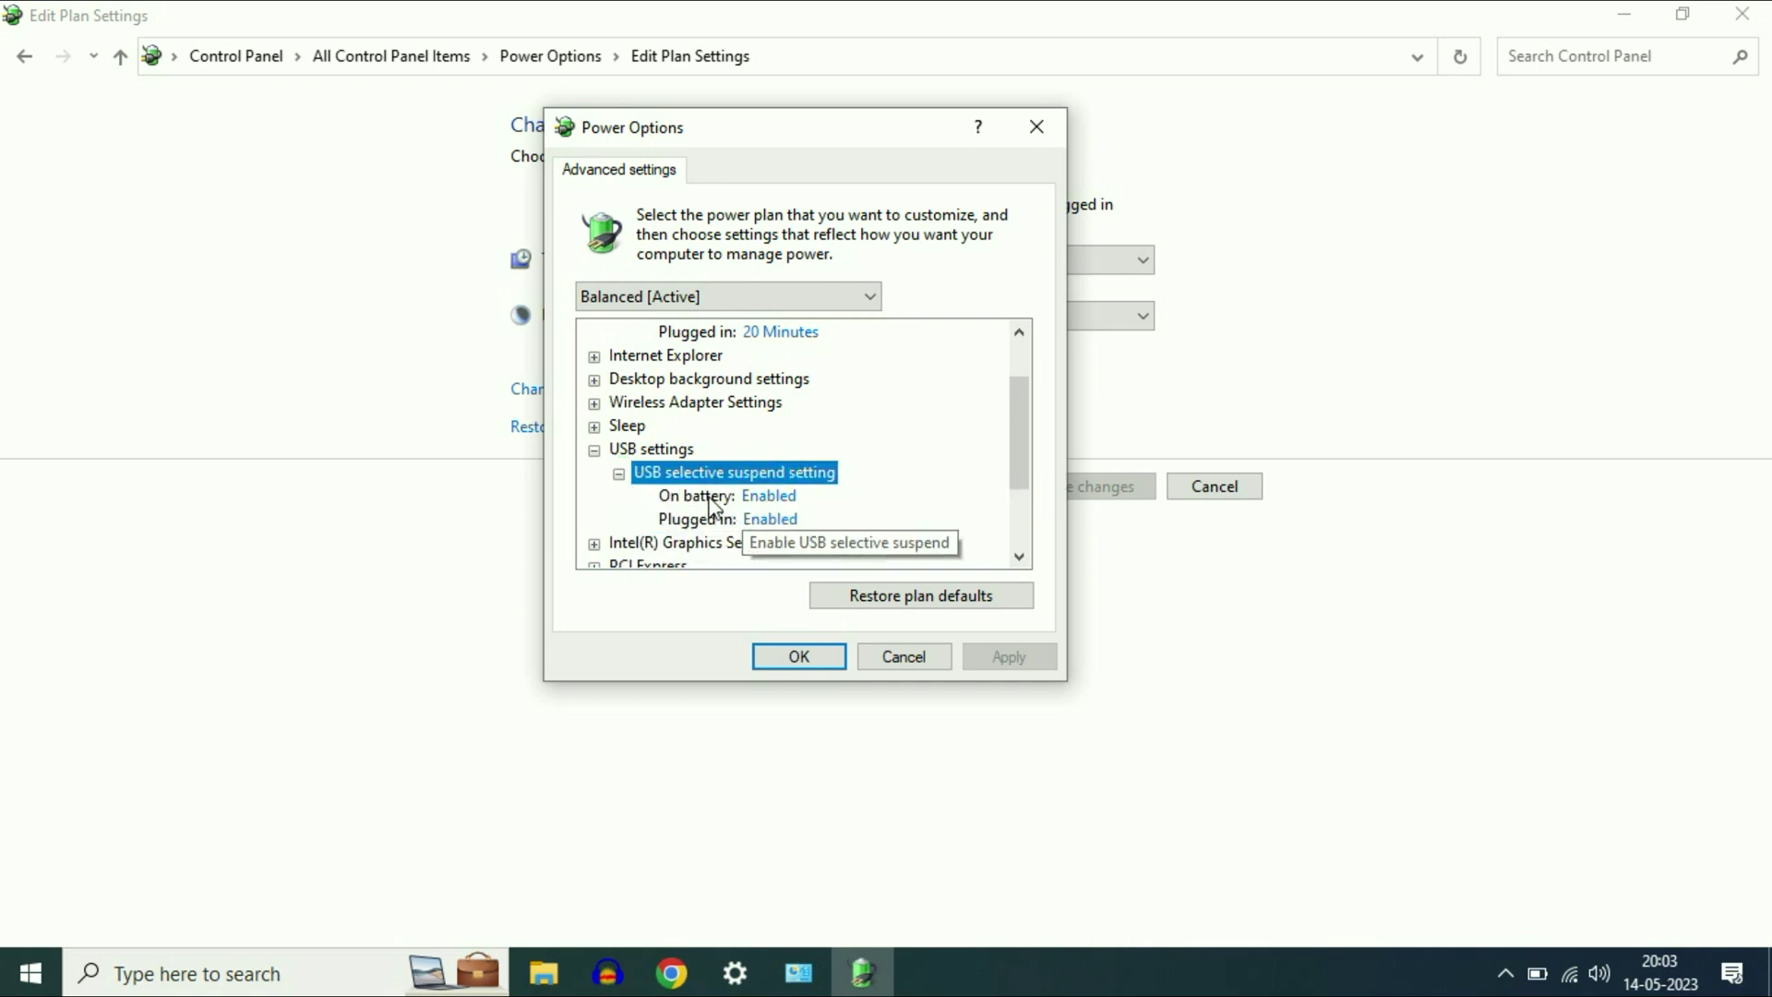
Step: Set USB selective suspend to Disabled on battery and plugged in, then apply and confirm
{"action": "left_click", "coordinate": [784, 495]}
{"action": "left_click", "coordinate": [792, 499]}
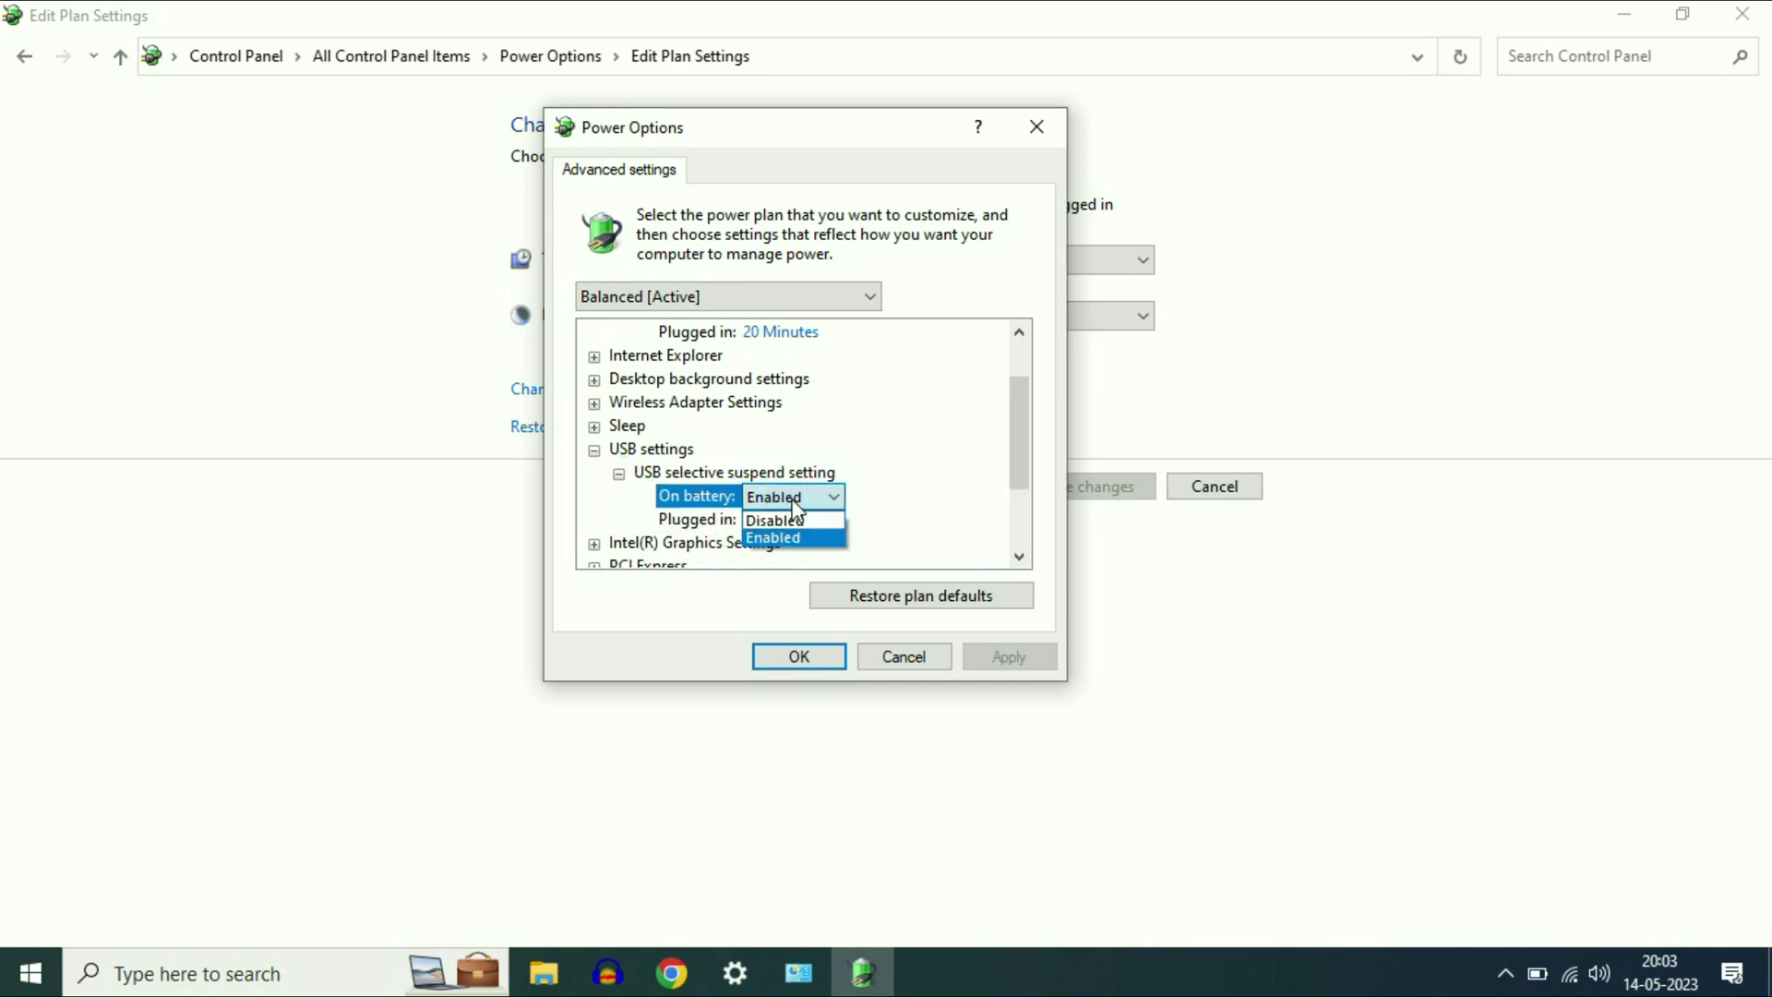
{"action": "left_click", "coordinate": [784, 520]}
{"action": "left_click", "coordinate": [798, 521]}
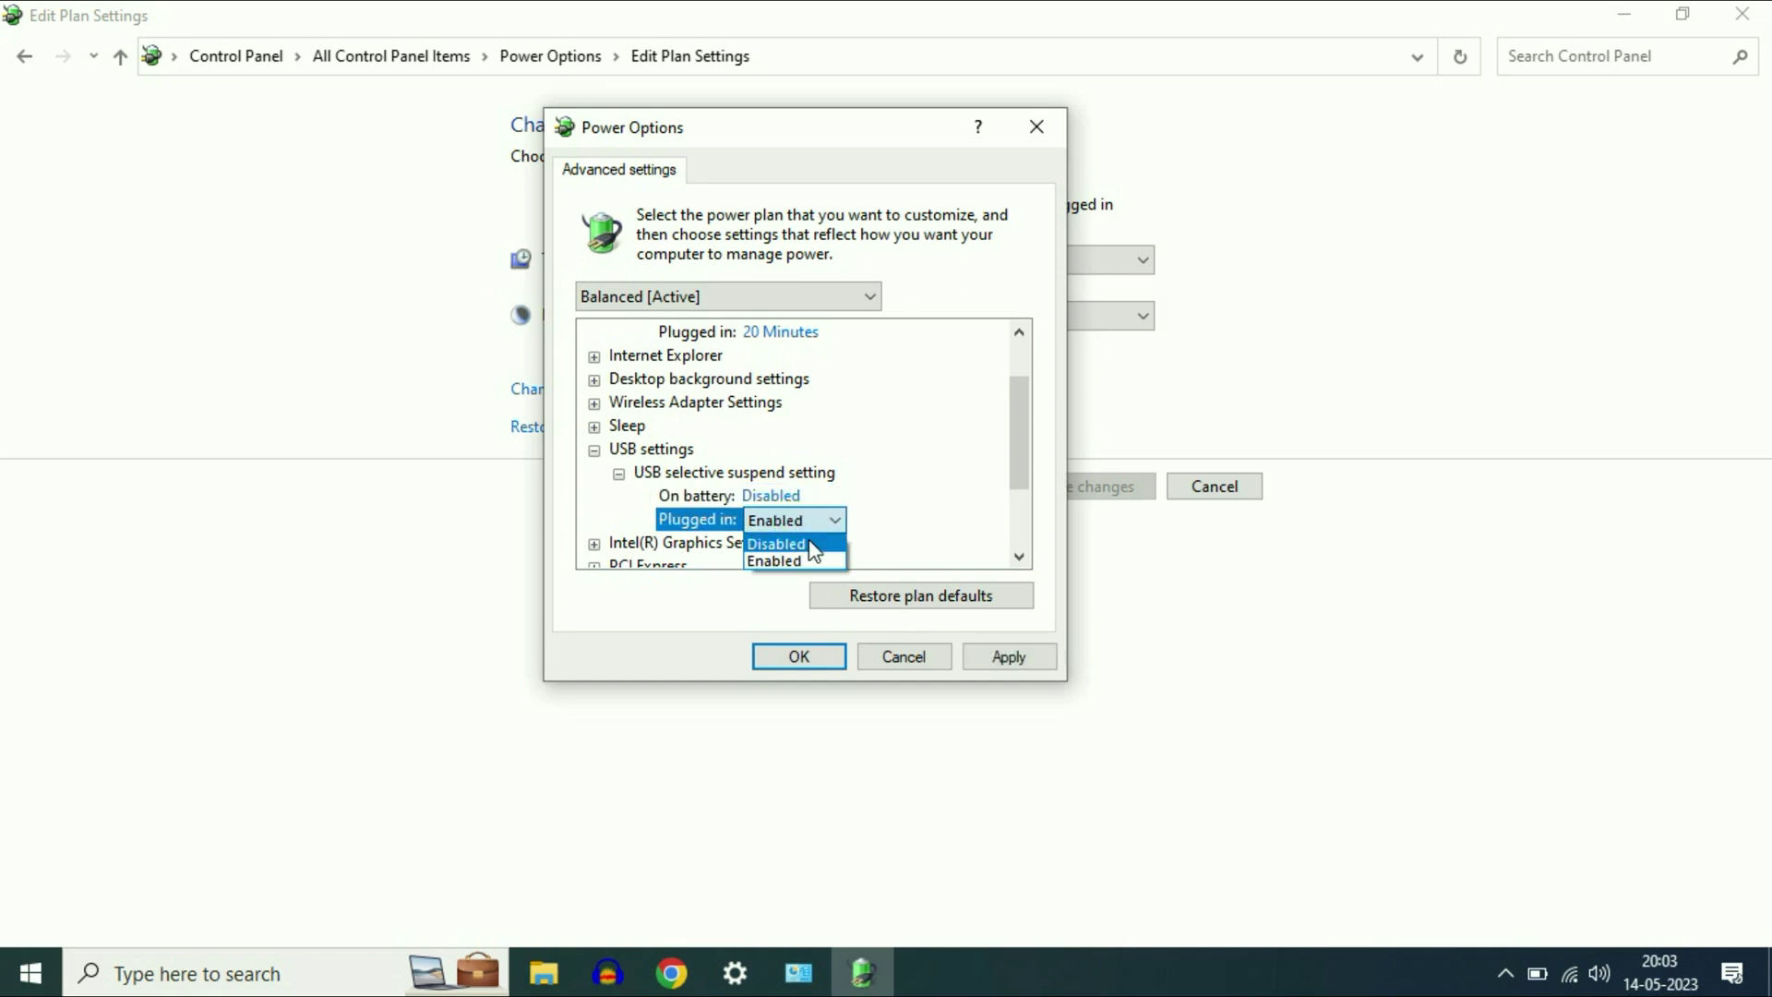
{"action": "left_click", "coordinate": [808, 542]}
{"action": "left_click", "coordinate": [1009, 656]}
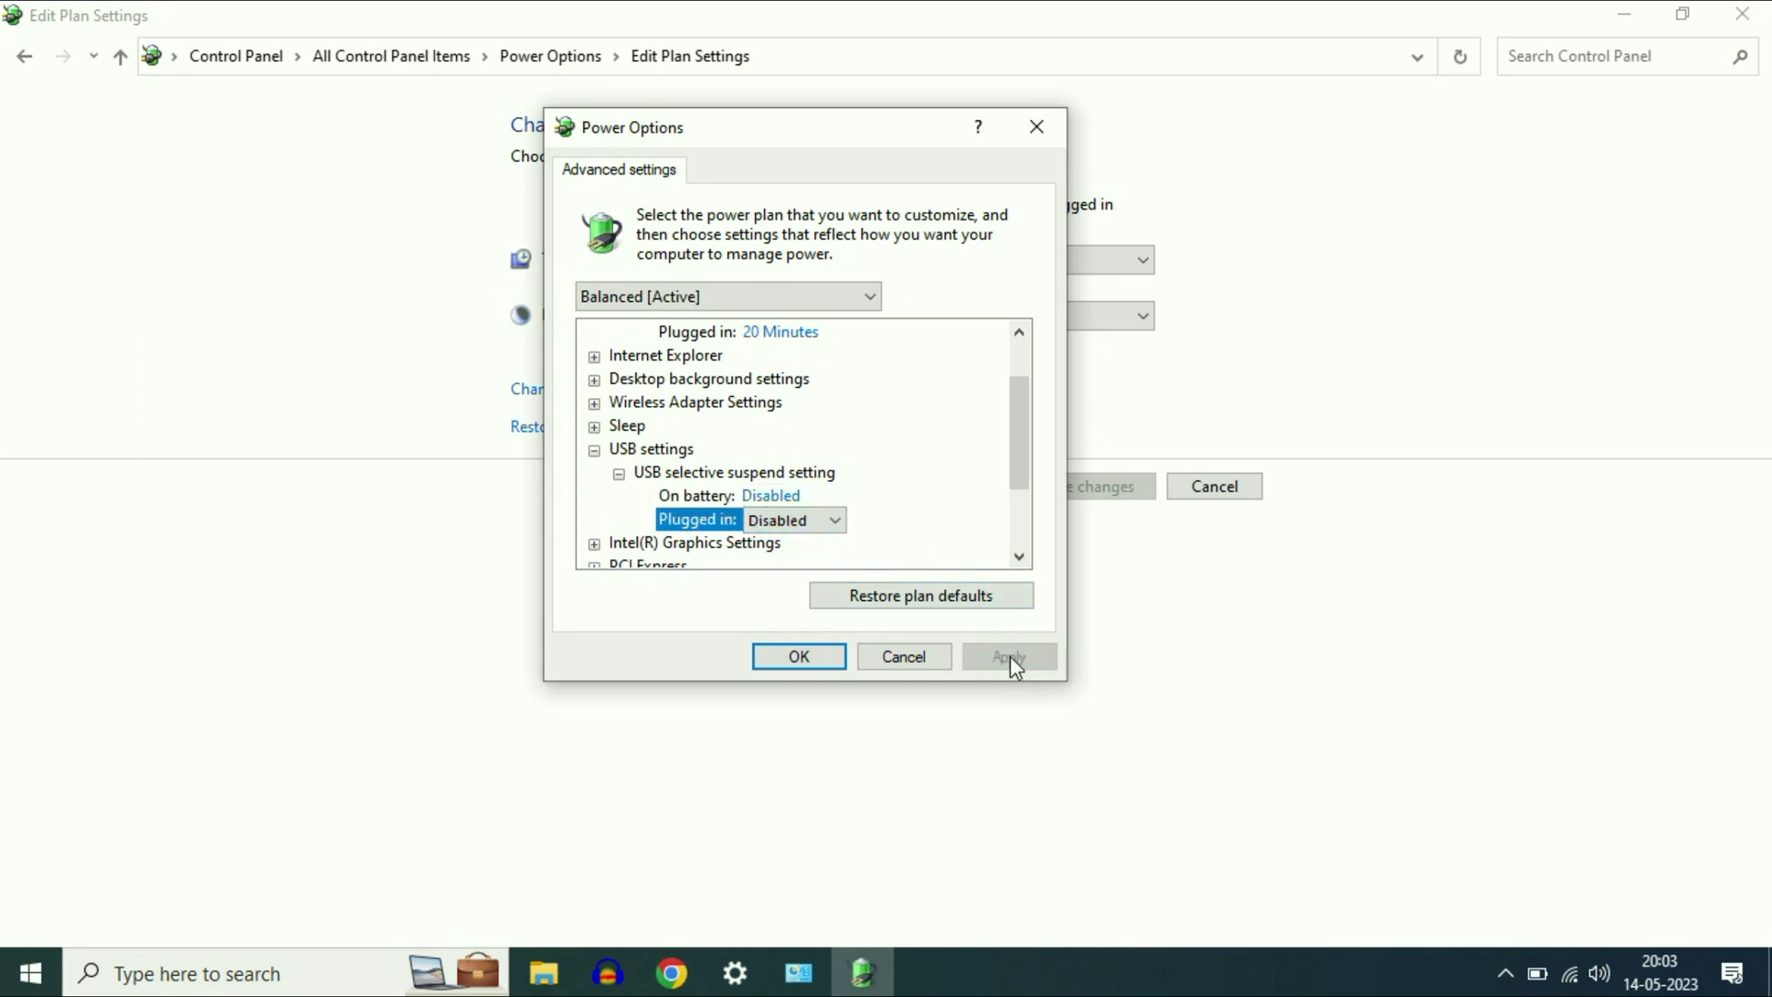
{"action": "left_click", "coordinate": [824, 657]}
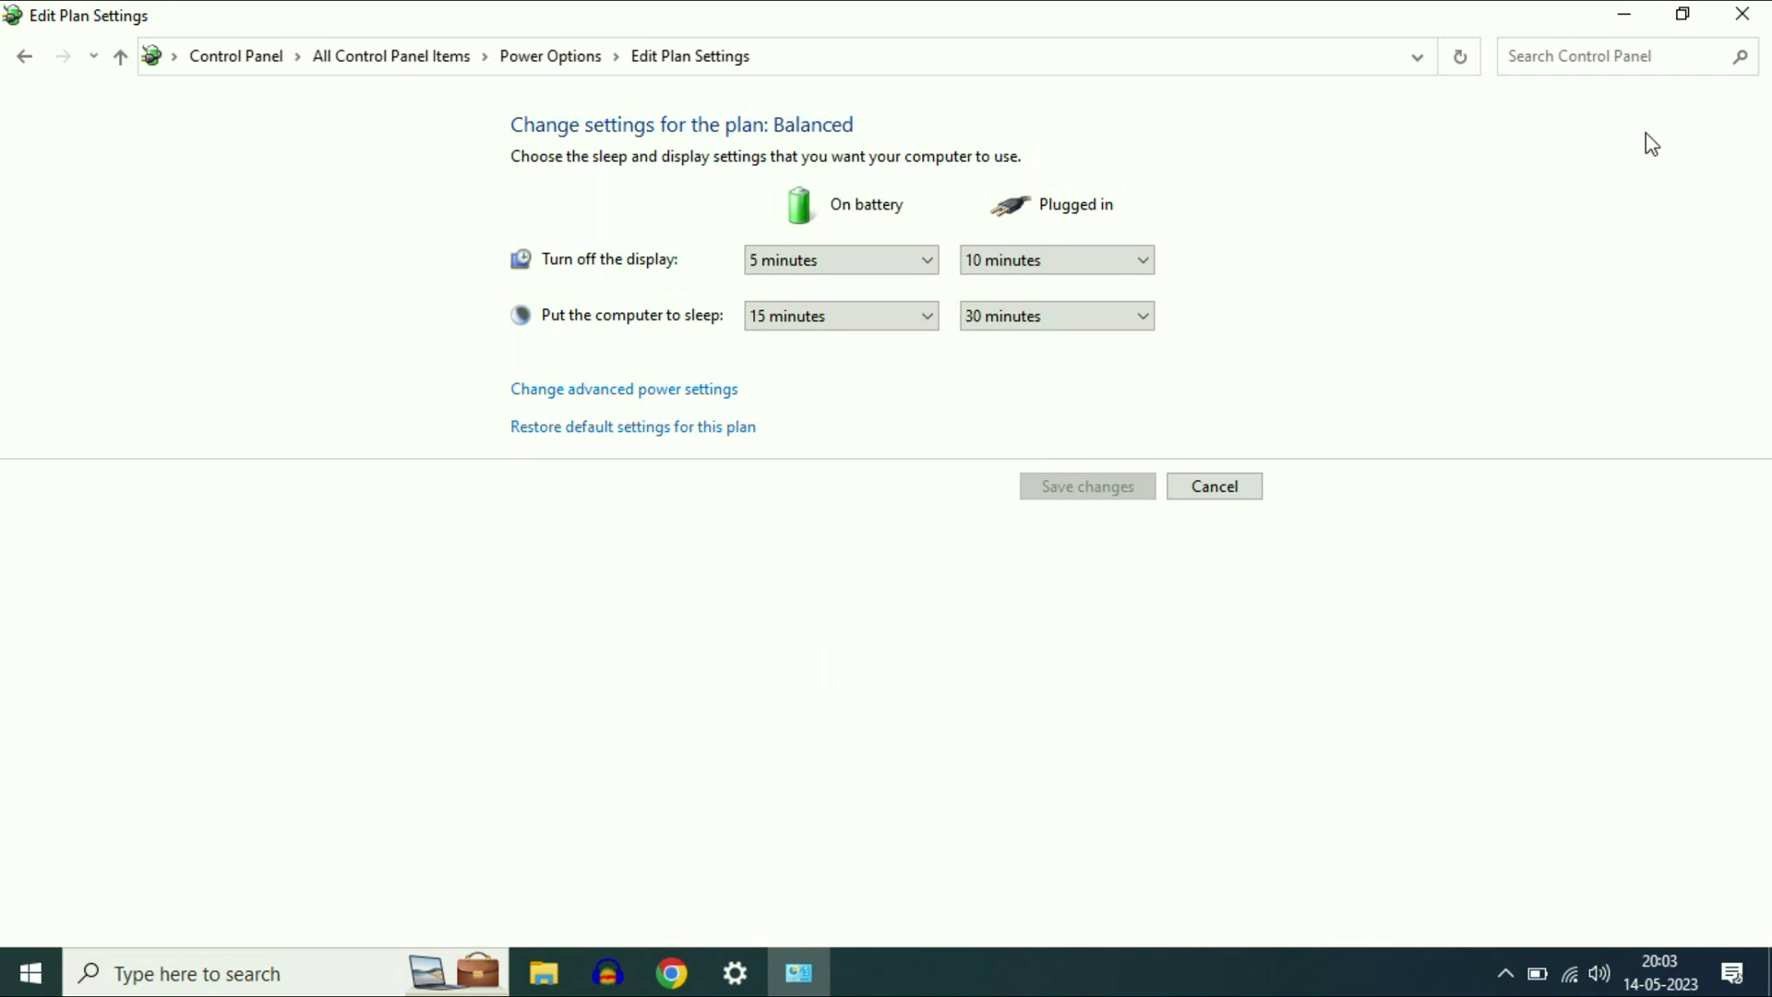
Step: Close the plan settings and Settings windows, and launch Device Manager from the Start right-click list
{"action": "left_click", "coordinate": [1742, 14]}
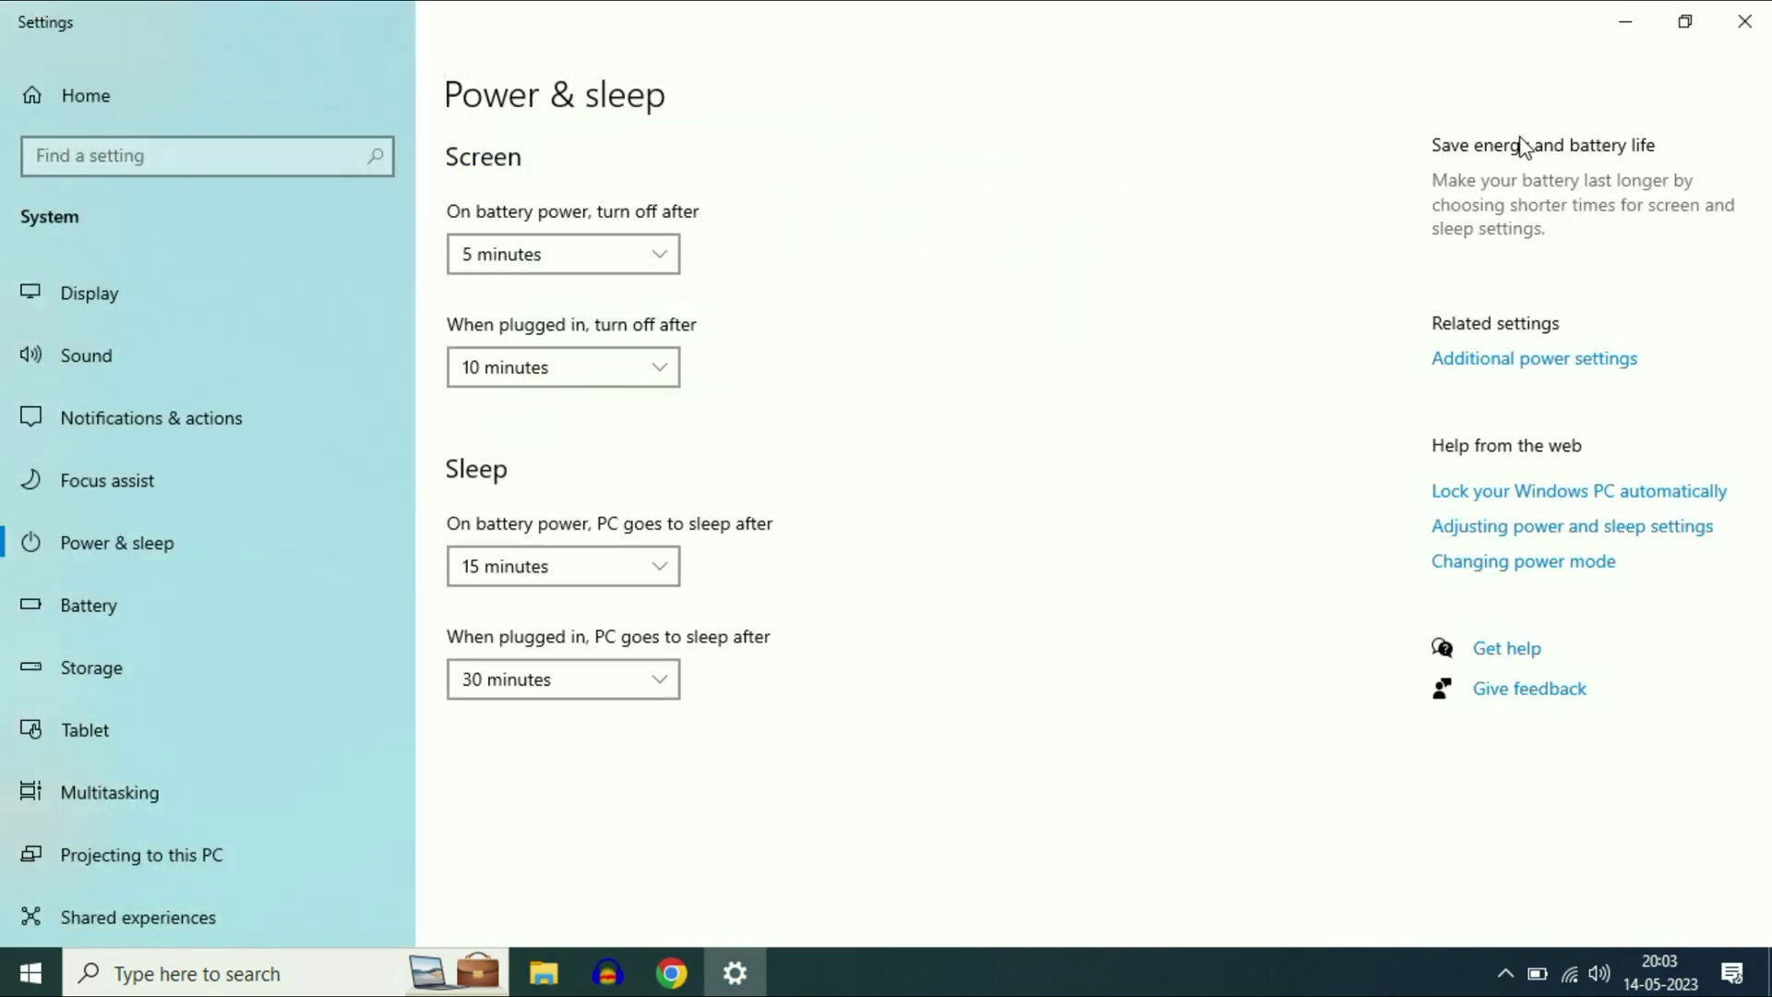
{"action": "left_click", "coordinate": [1744, 14]}
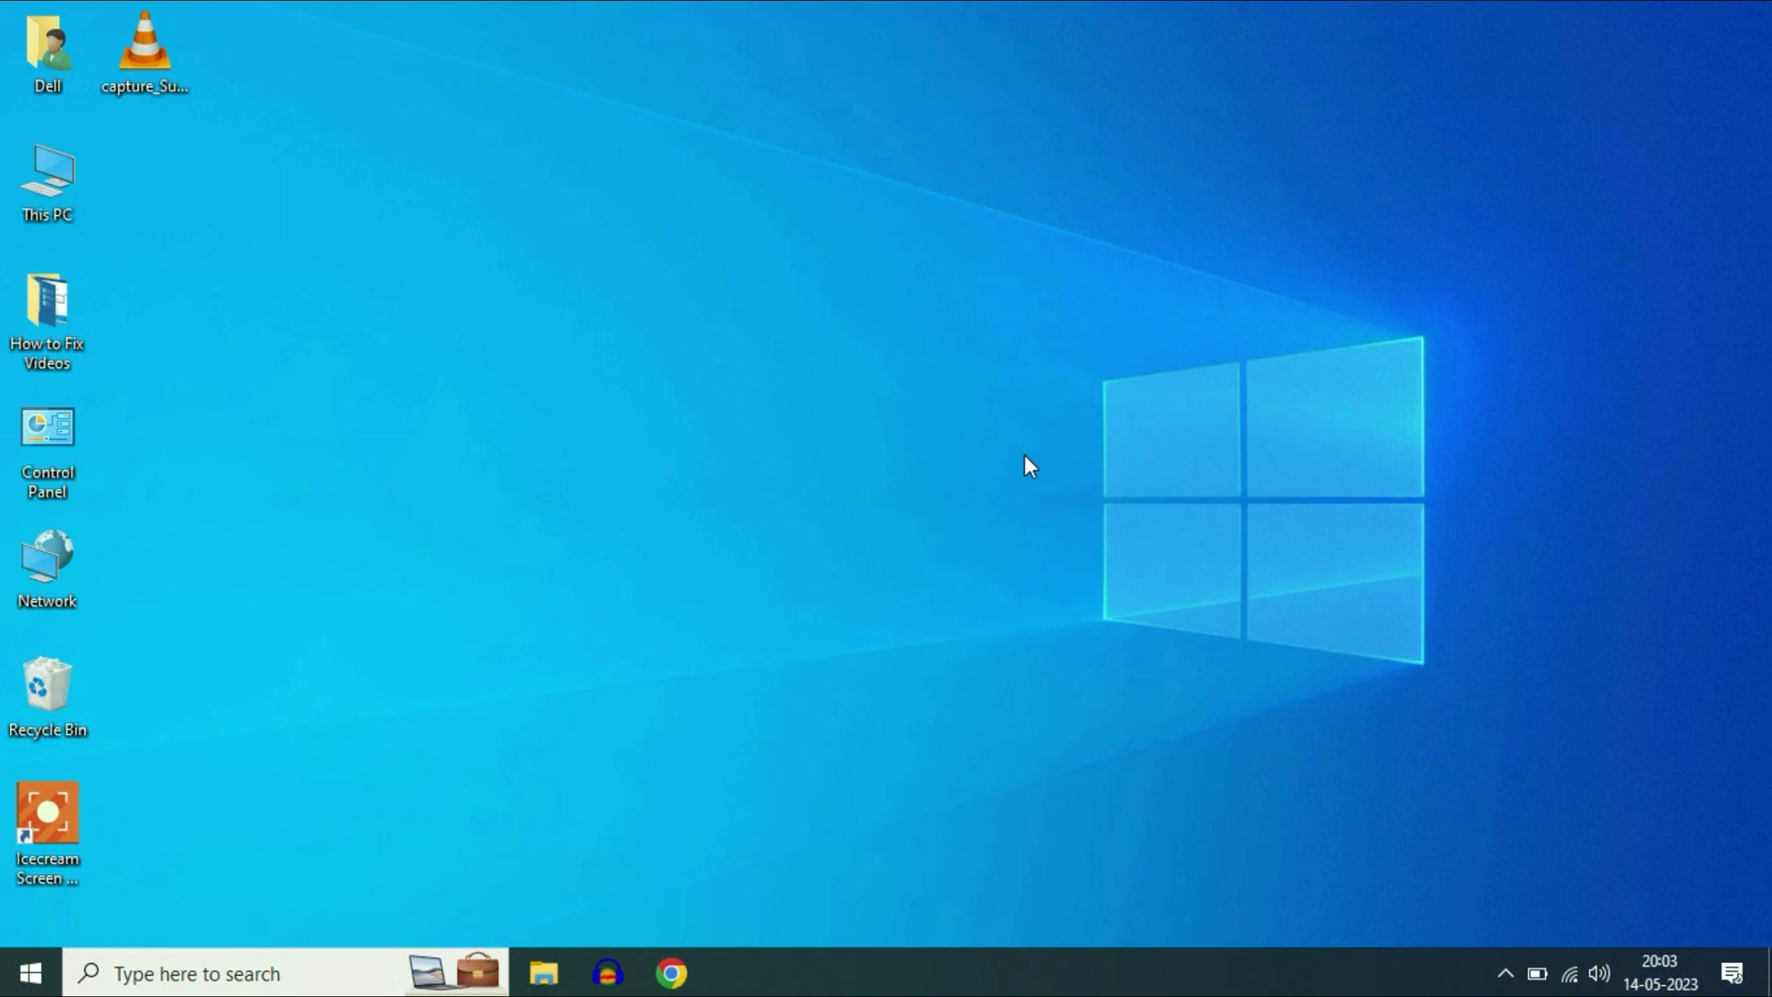
{"action": "right_click", "coordinate": [43, 971]}
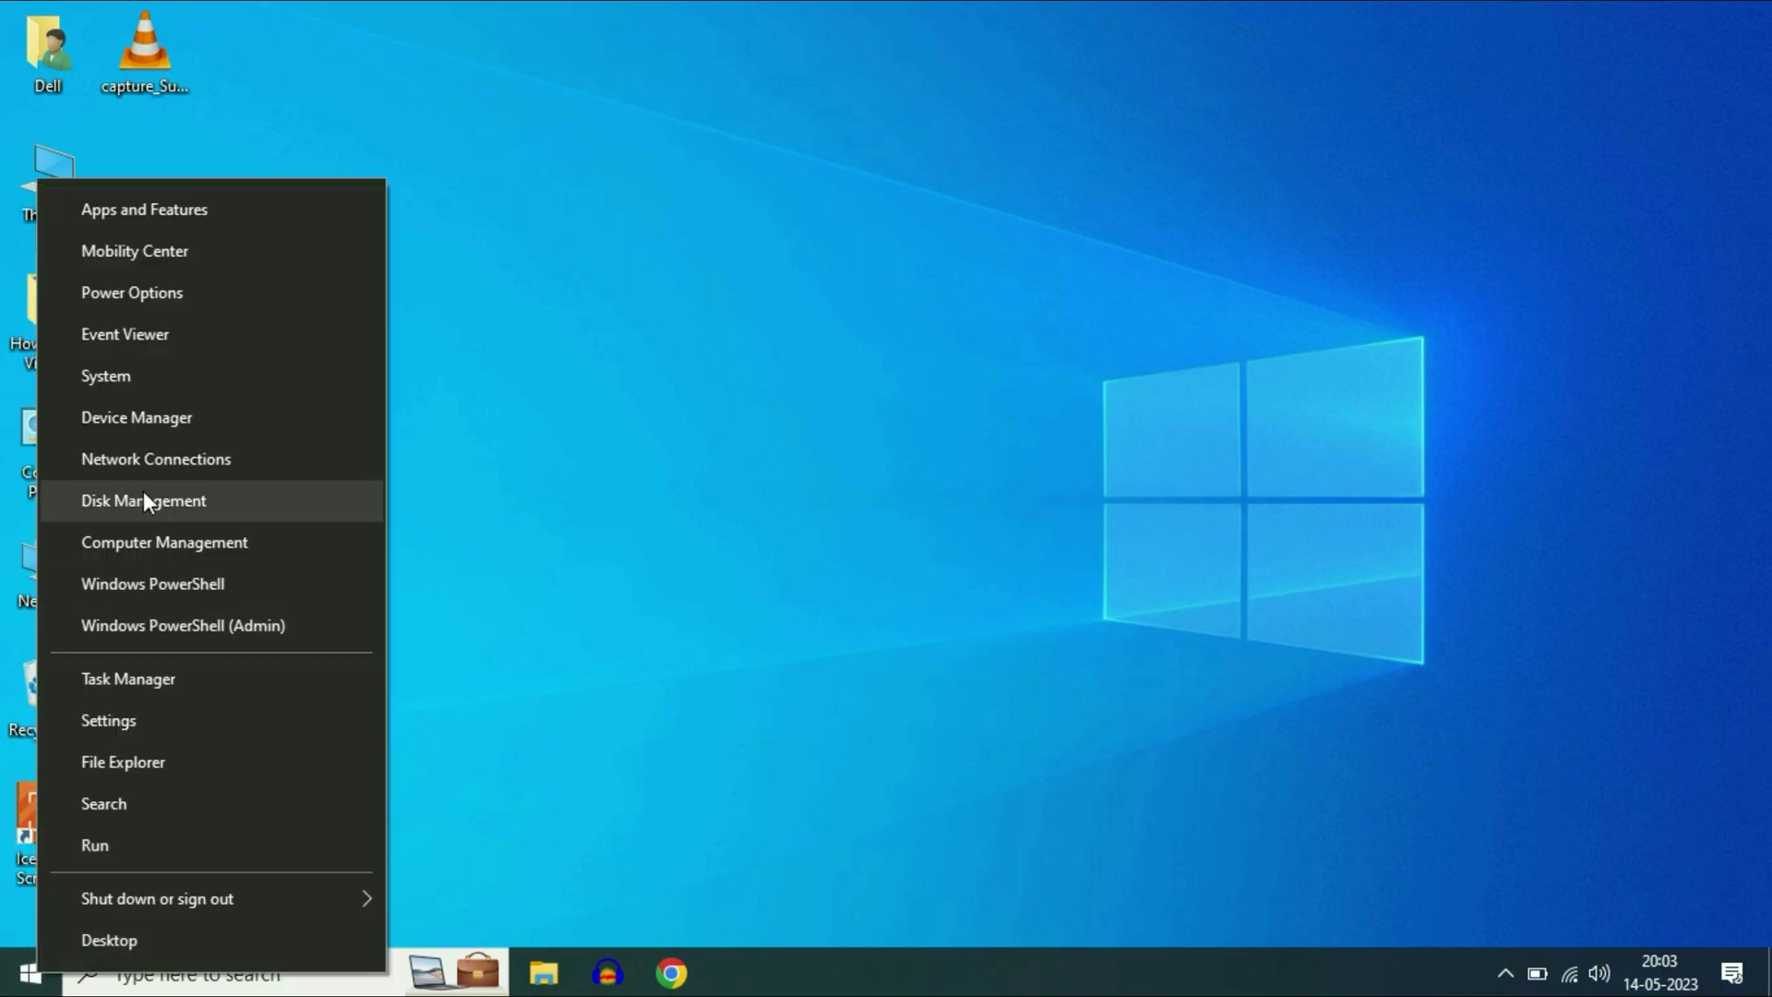
{"action": "left_click", "coordinate": [131, 423]}
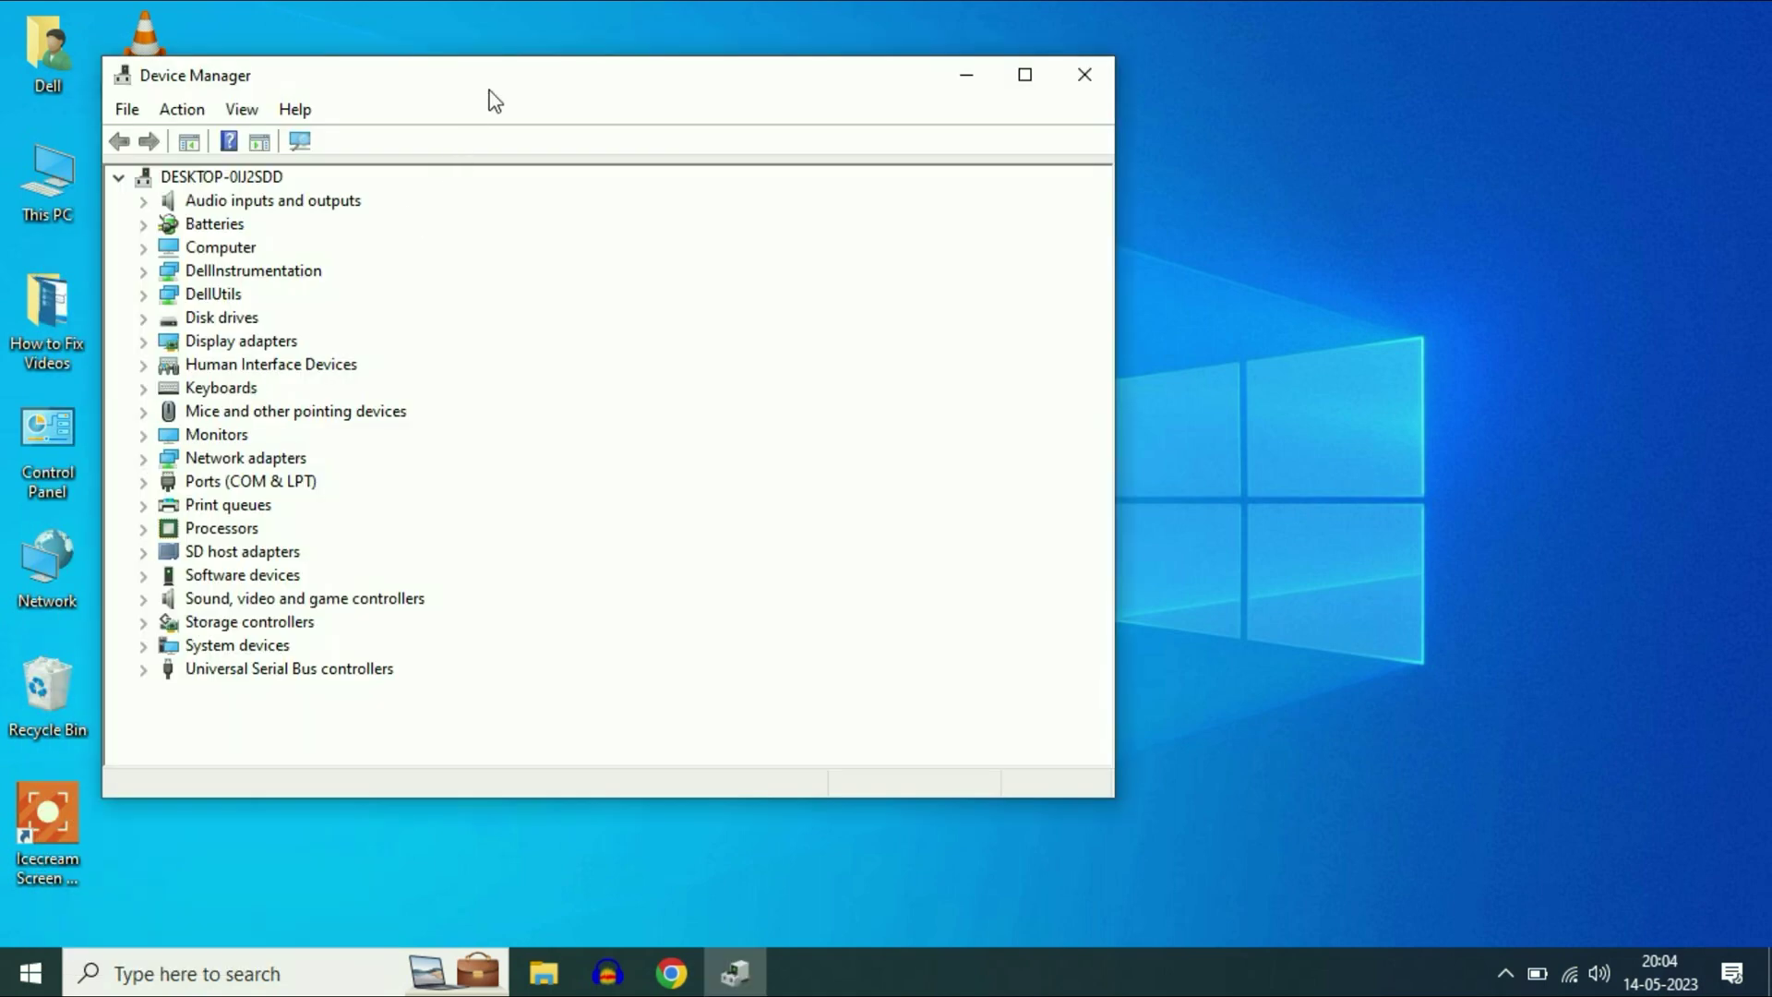
{"action": "left_click_drag", "start_coordinate": [494, 100], "coordinate": [719, 87]}
Step: Expand Universal Serial Bus controllers and start Update driver on the first Generic USB Hub
{"action": "left_click", "coordinate": [420, 658]}
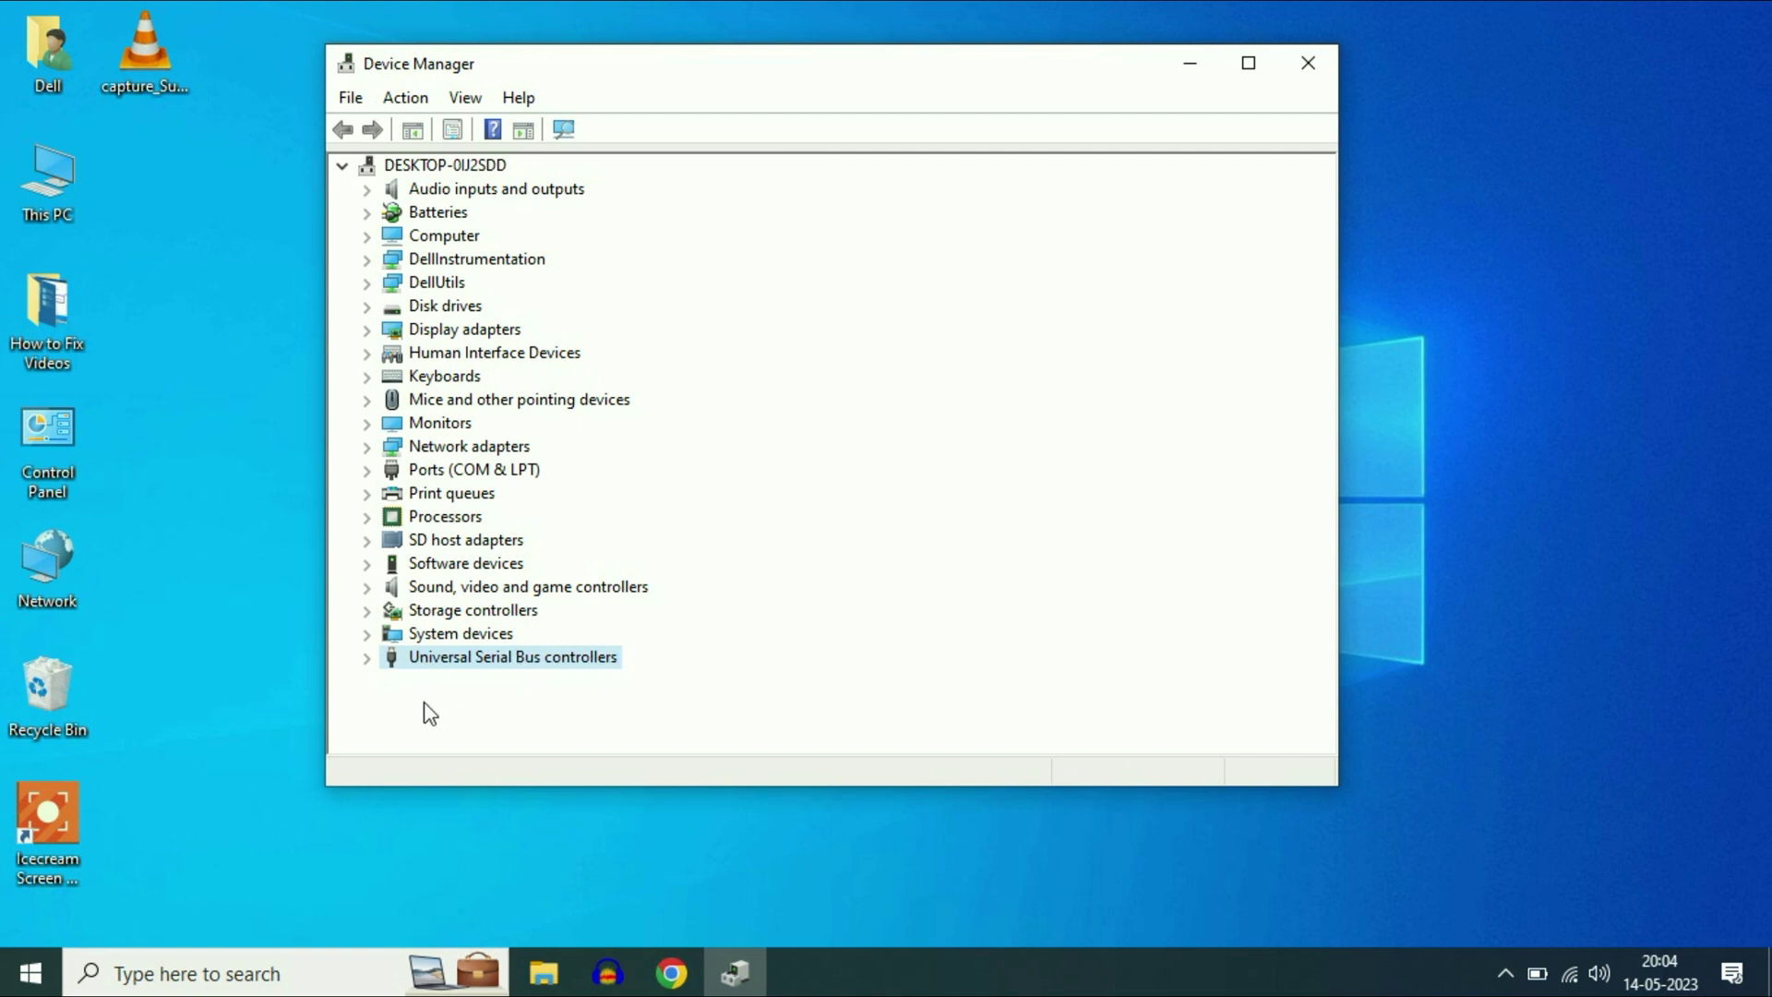
{"action": "left_click", "coordinate": [367, 659]}
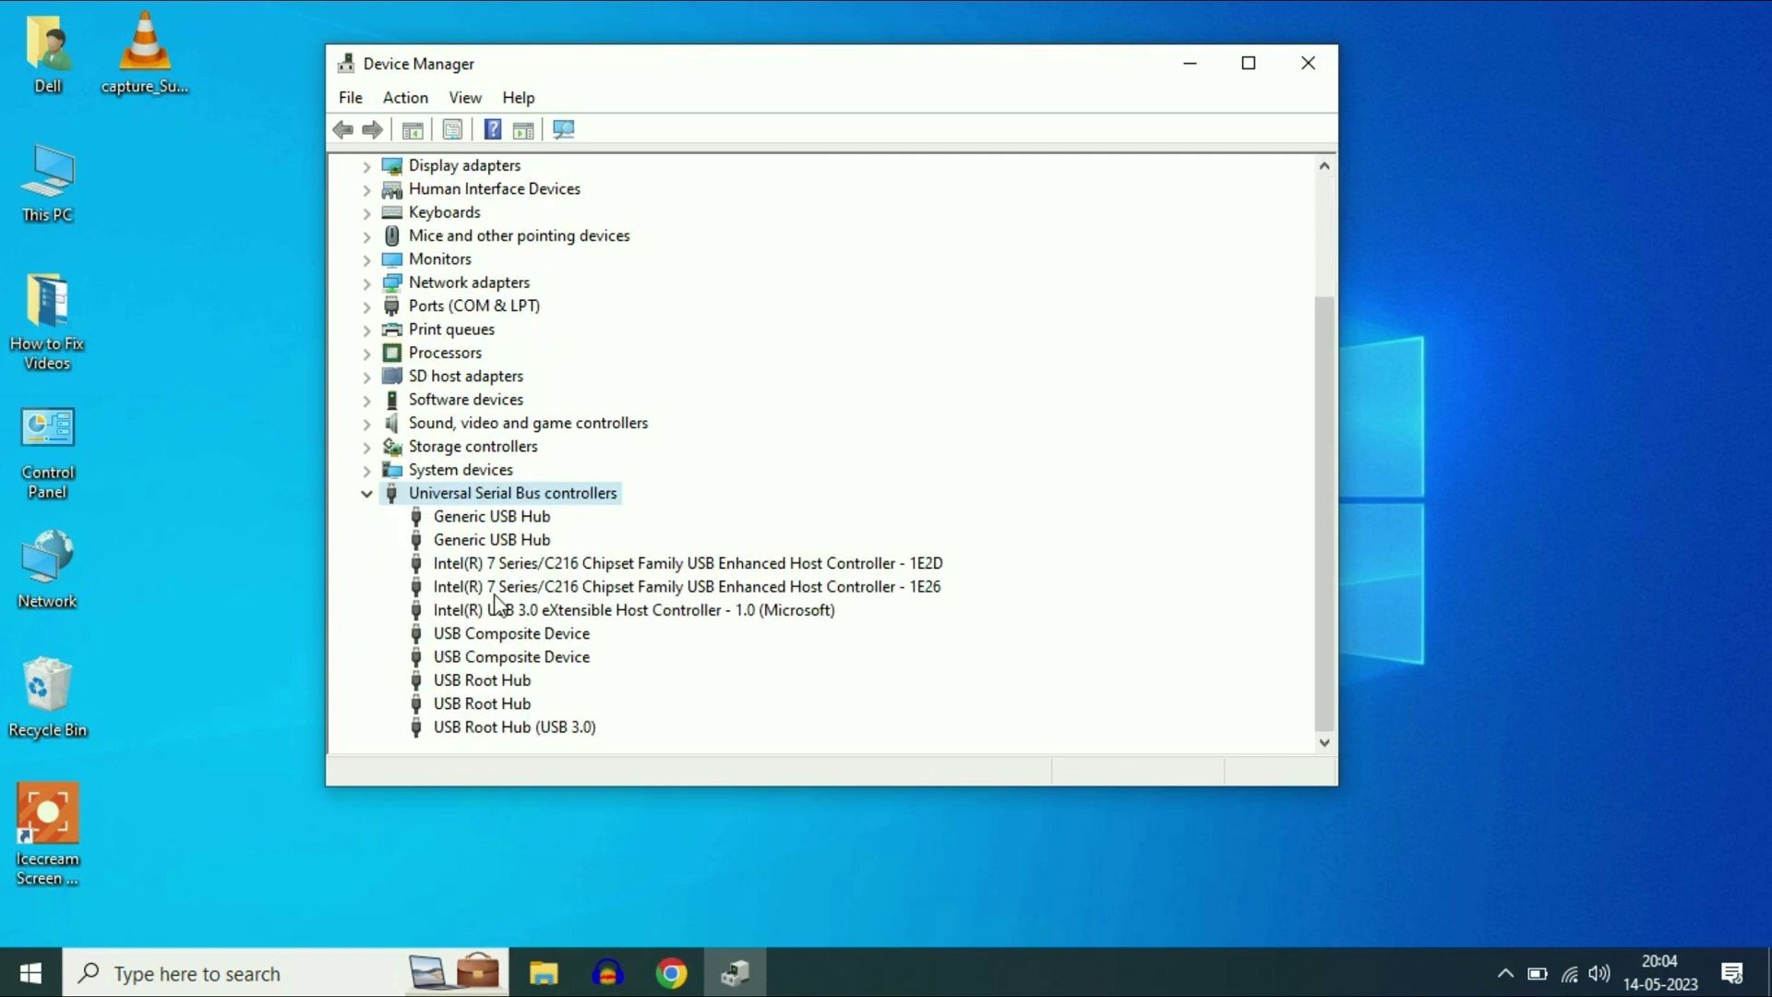
{"action": "right_click", "coordinate": [480, 524]}
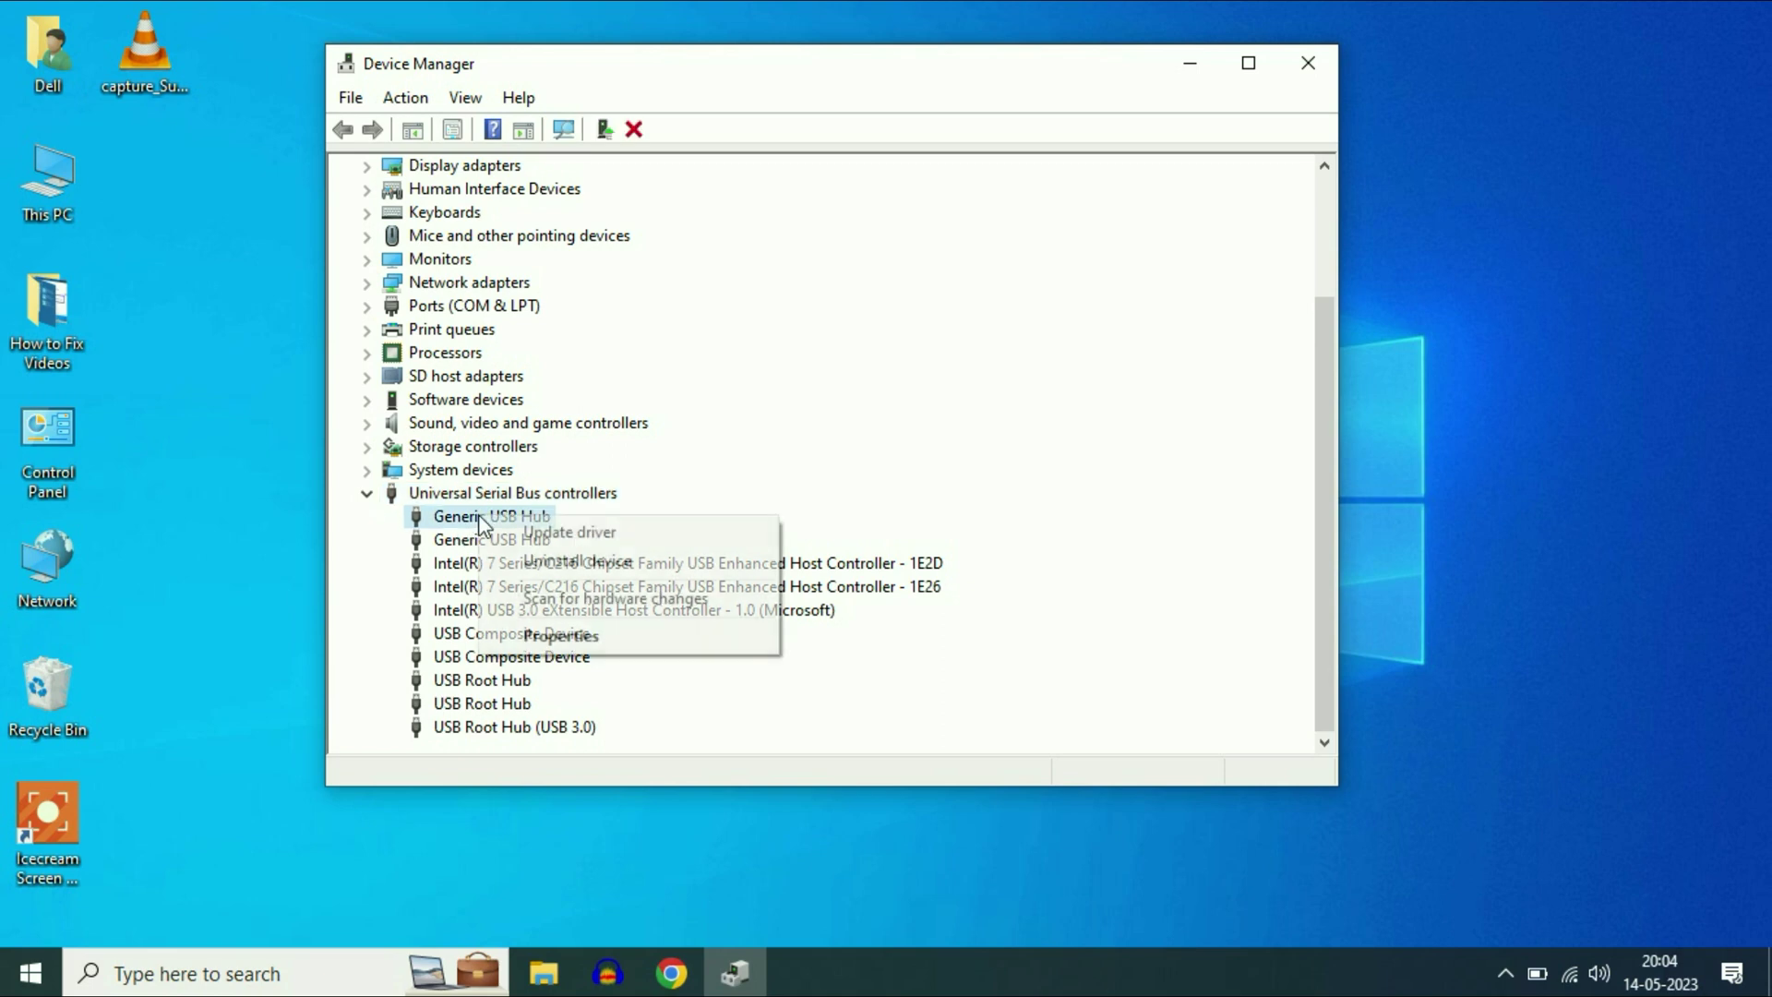
{"action": "left_click", "coordinate": [549, 533]}
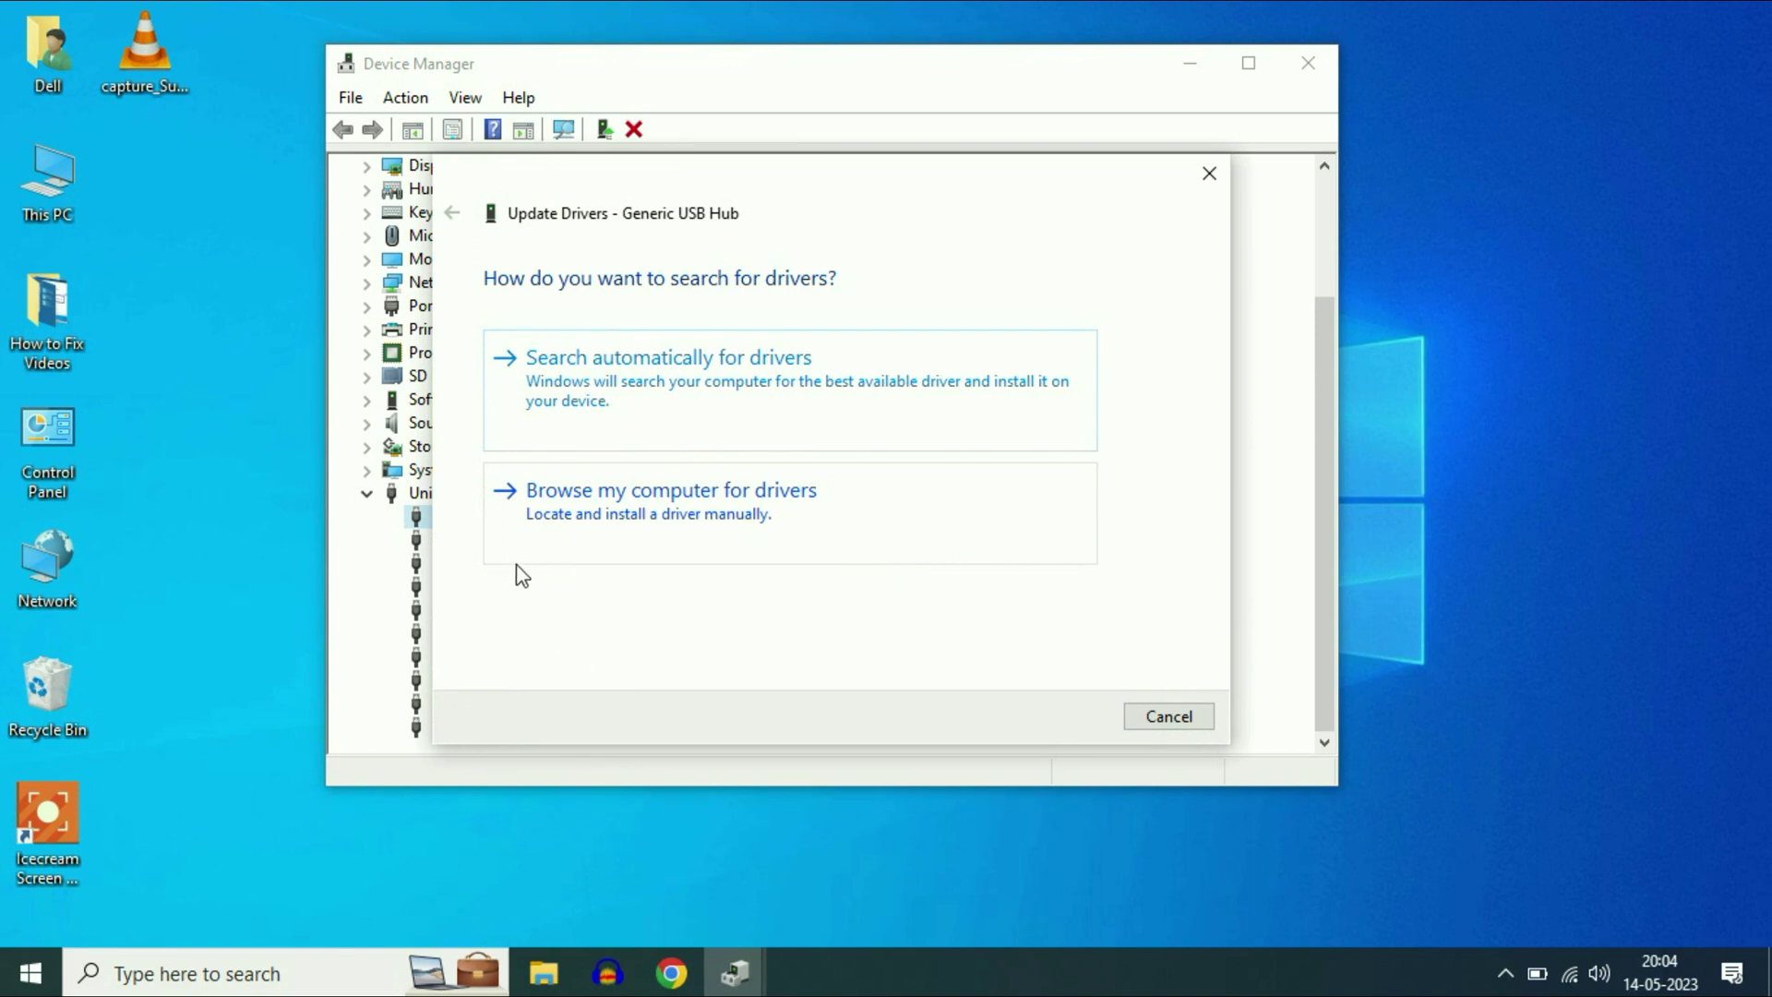
Step: Browse manually, pick the Generic USB Hub driver from the compatible list, install it, and close the wizard
{"action": "left_click", "coordinate": [620, 510]}
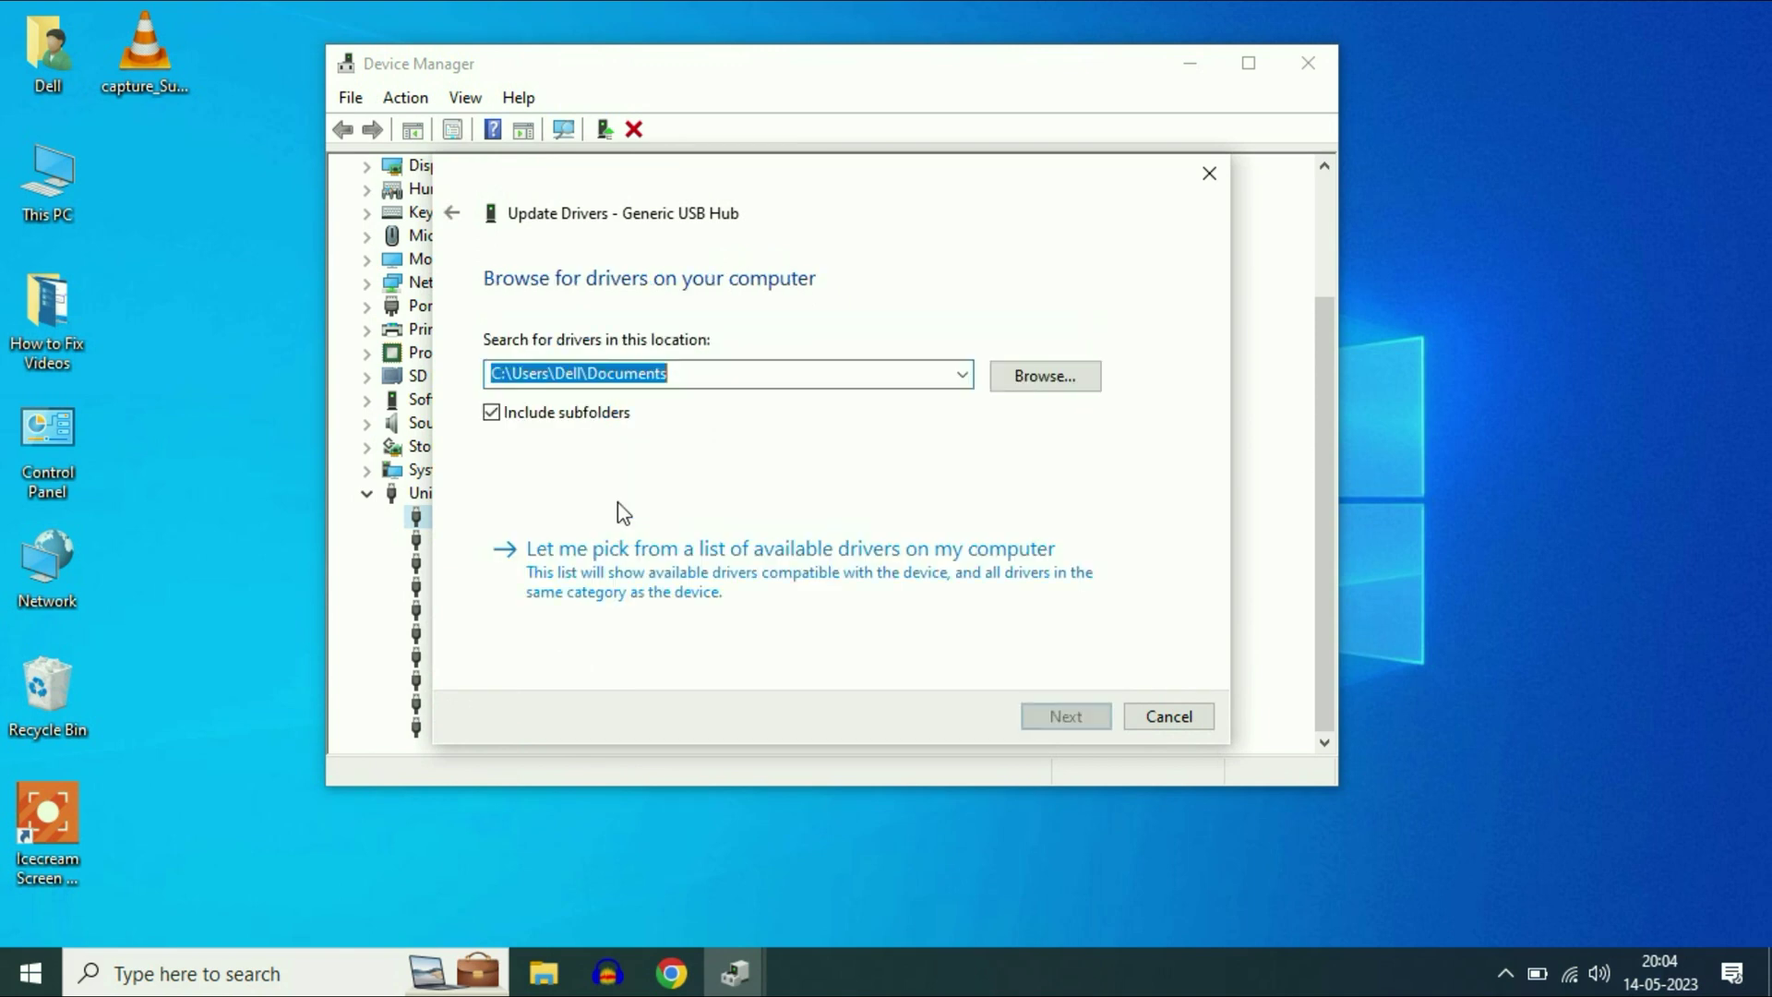
{"action": "left_click", "coordinate": [583, 568]}
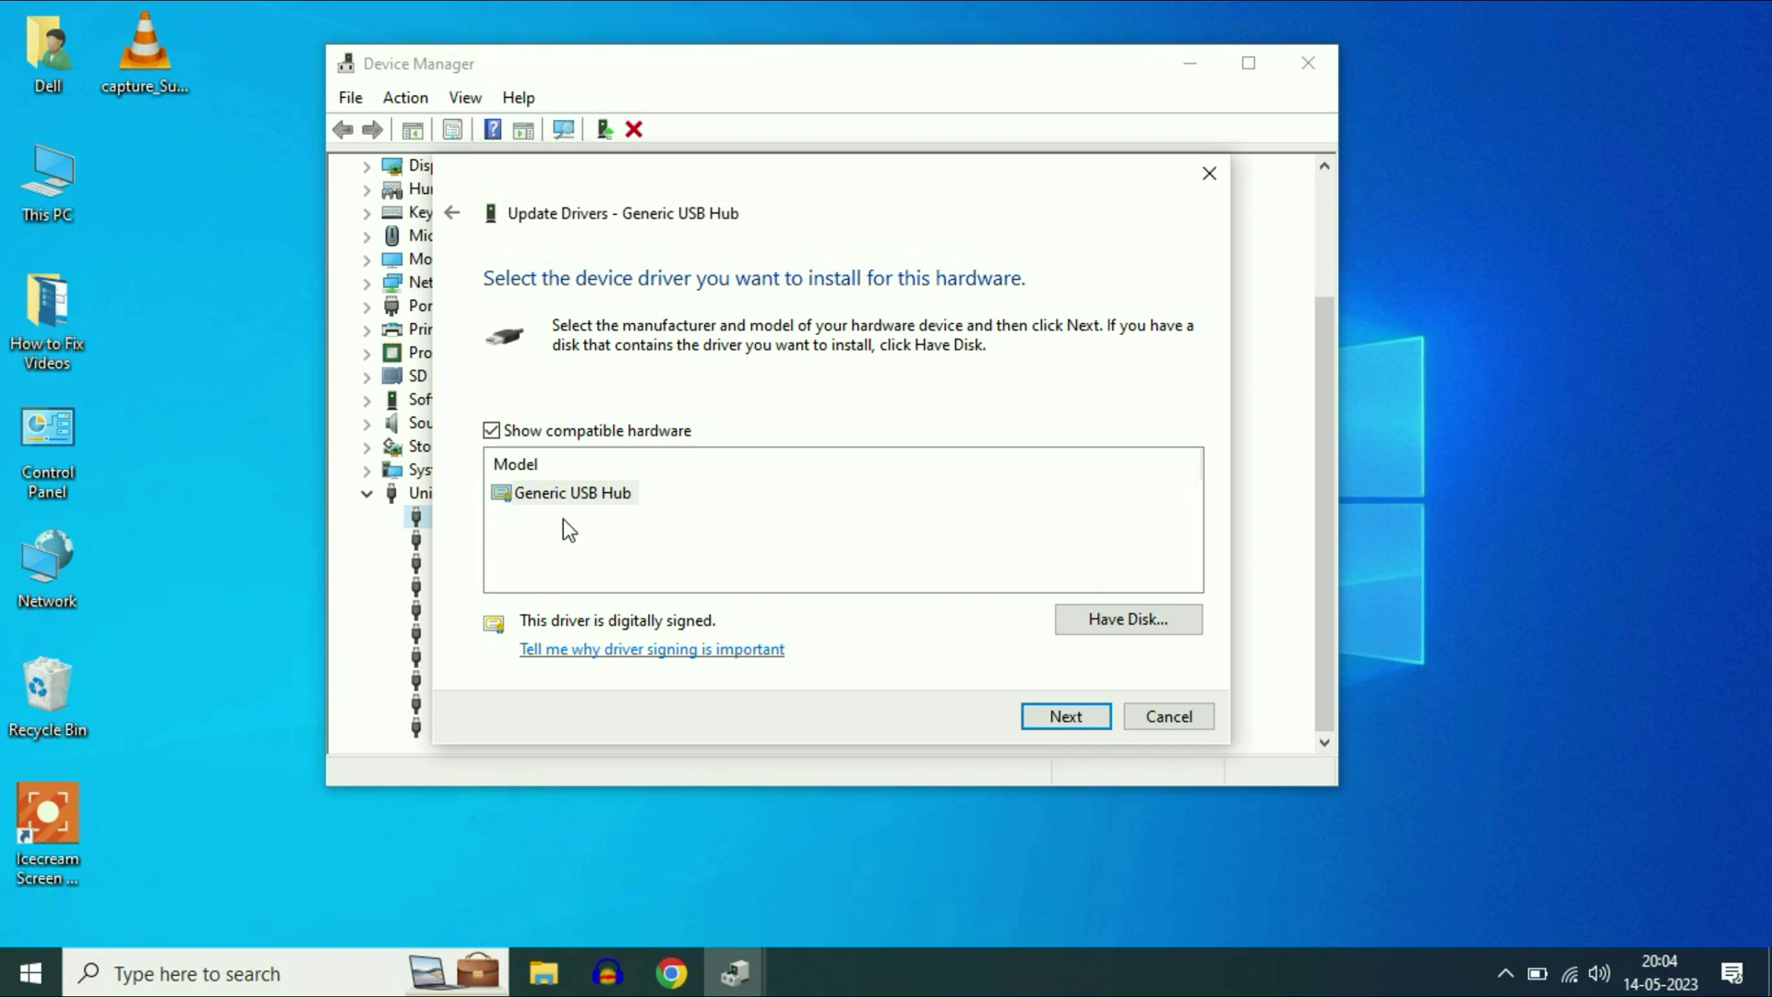
{"action": "left_click", "coordinate": [582, 493]}
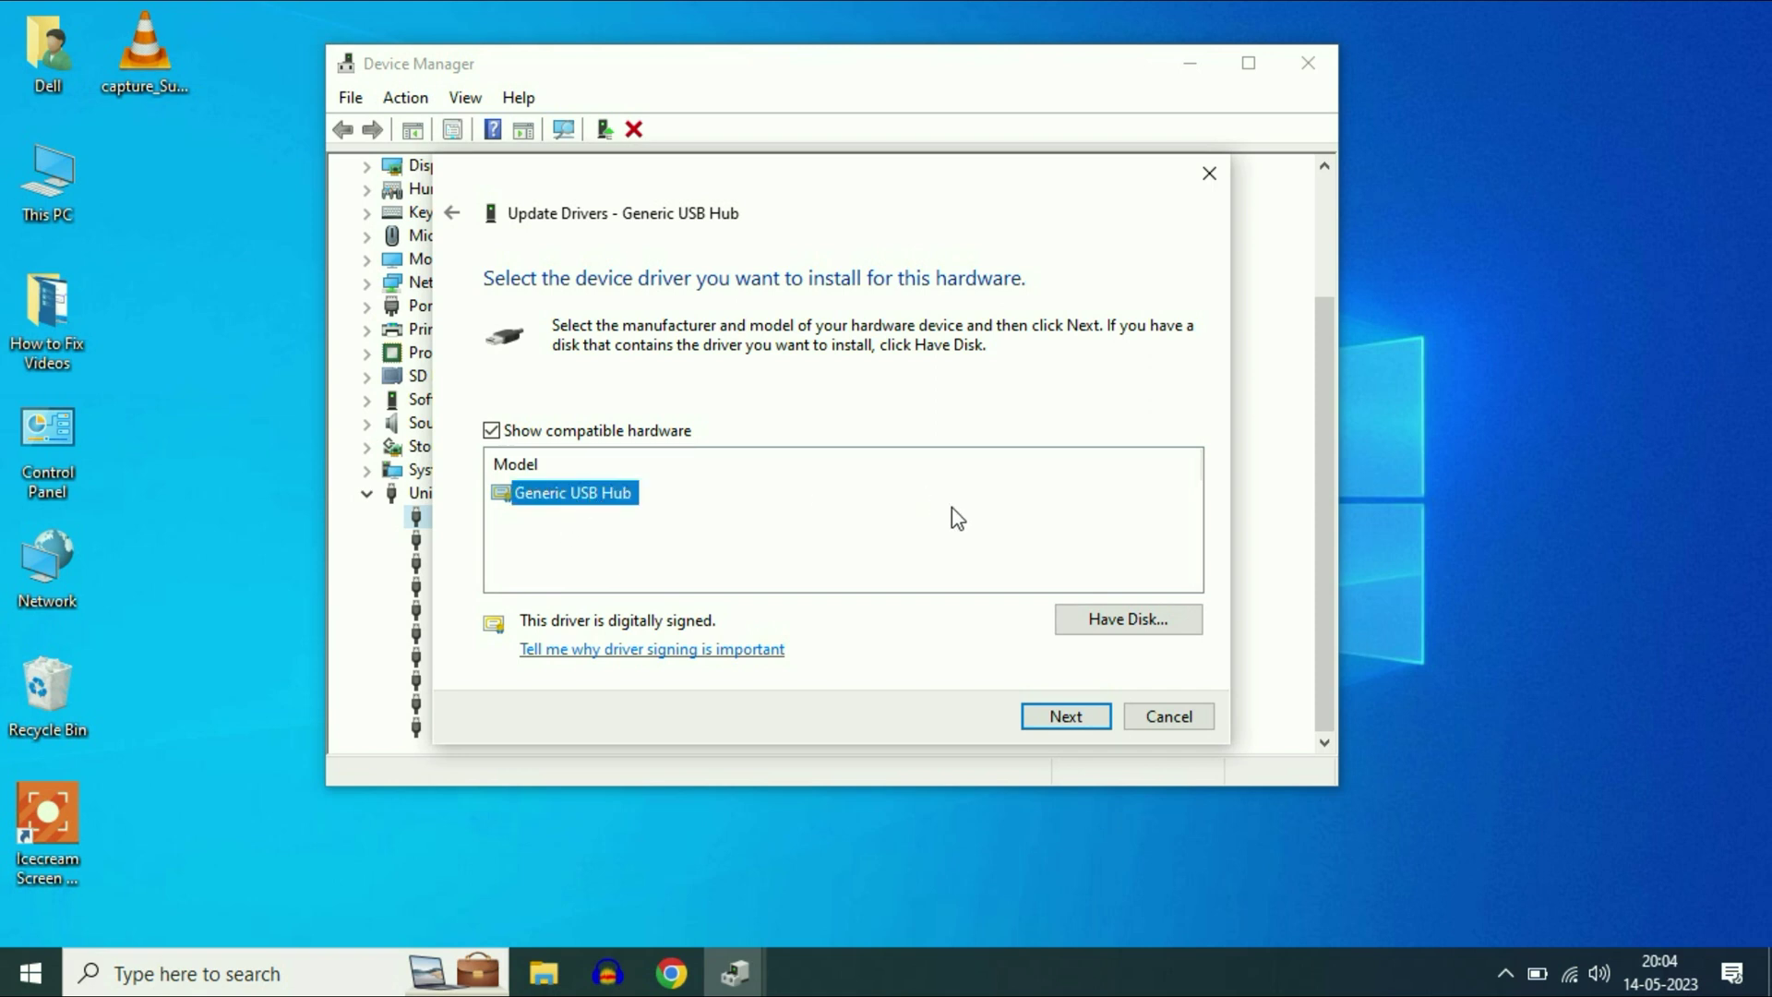
{"action": "left_click", "coordinate": [1061, 716]}
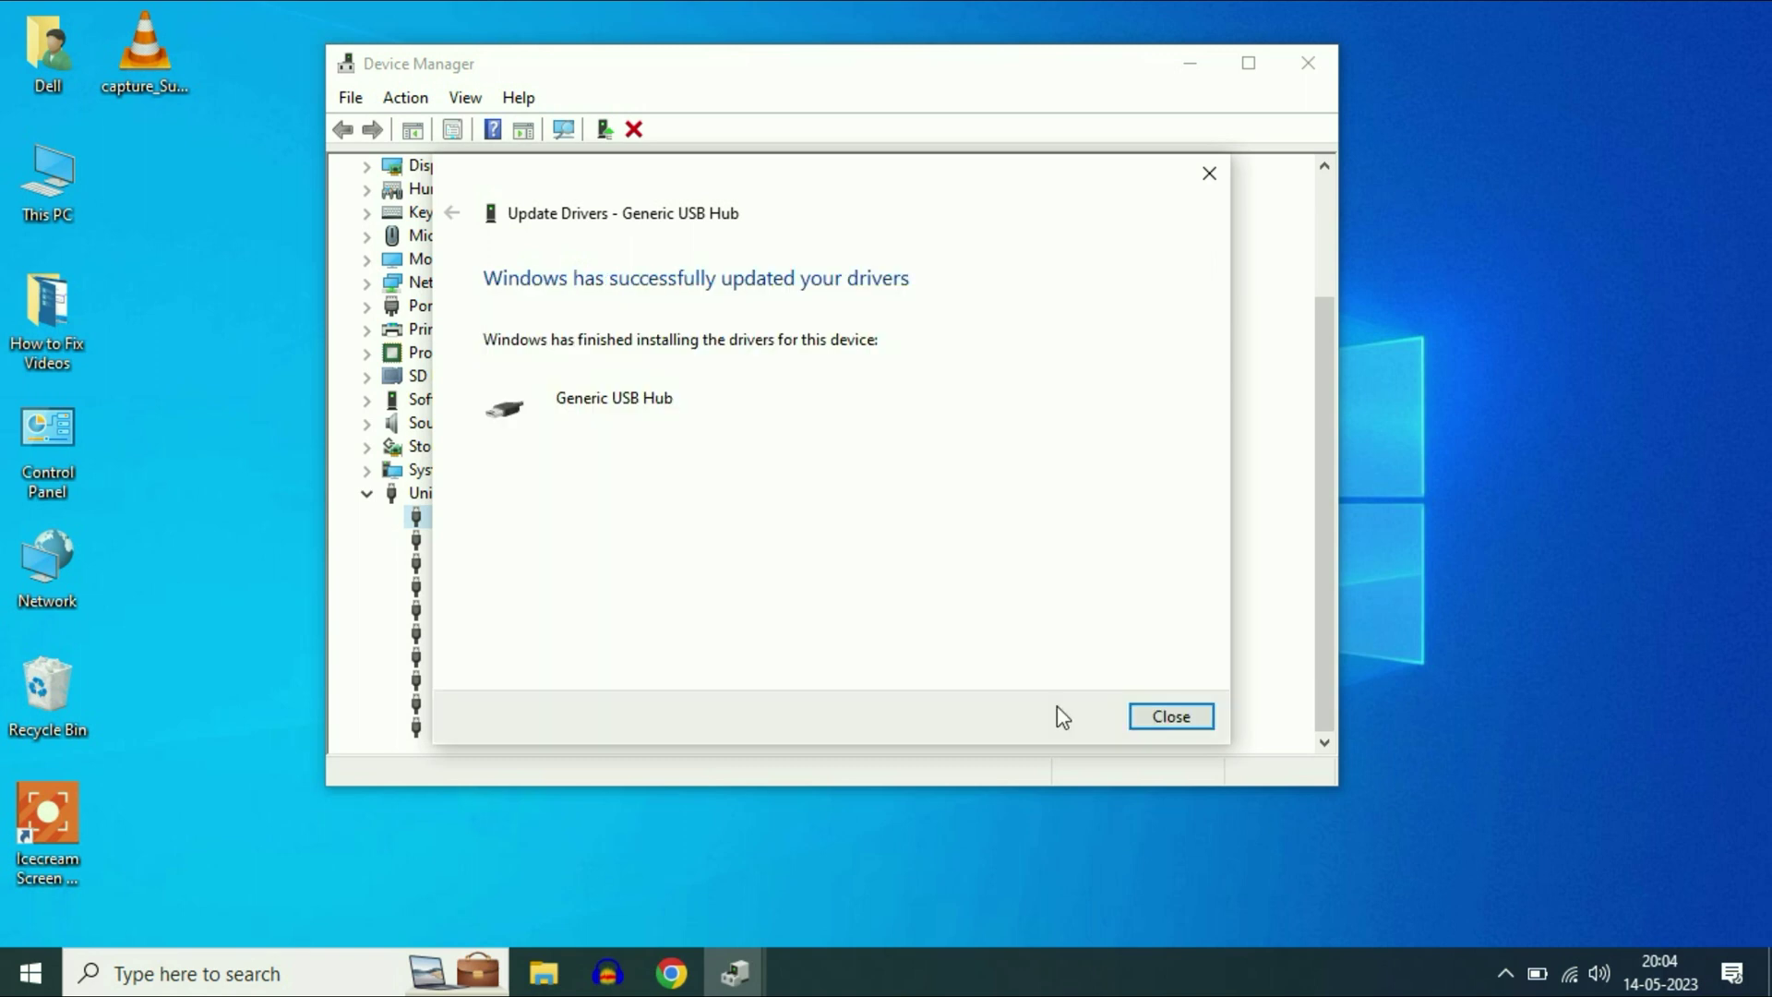
{"action": "left_click", "coordinate": [1171, 716]}
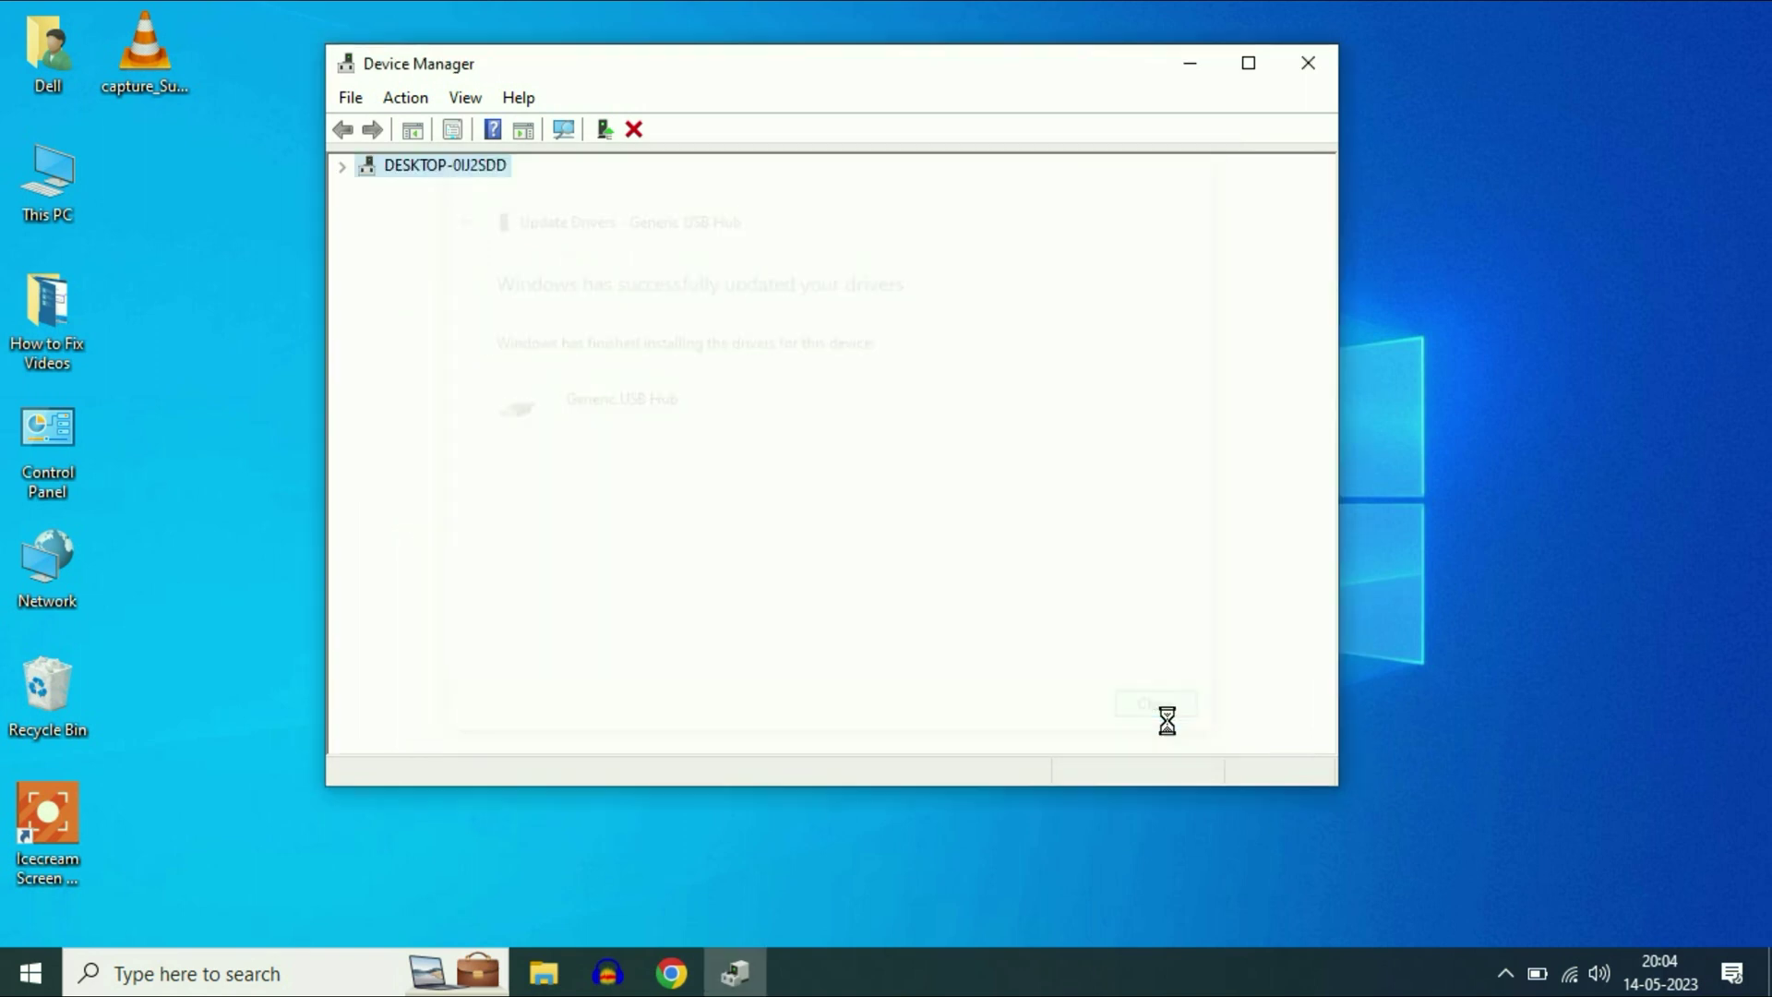
Step: Update the second Generic USB Hub, picking the Generic USB Hub driver from the compatible list
{"action": "scroll", "coordinate": [768, 664], "scroll_direction": "down", "scroll_amount": 1}
{"action": "scroll", "coordinate": [764, 657], "scroll_direction": "down", "scroll_amount": 2}
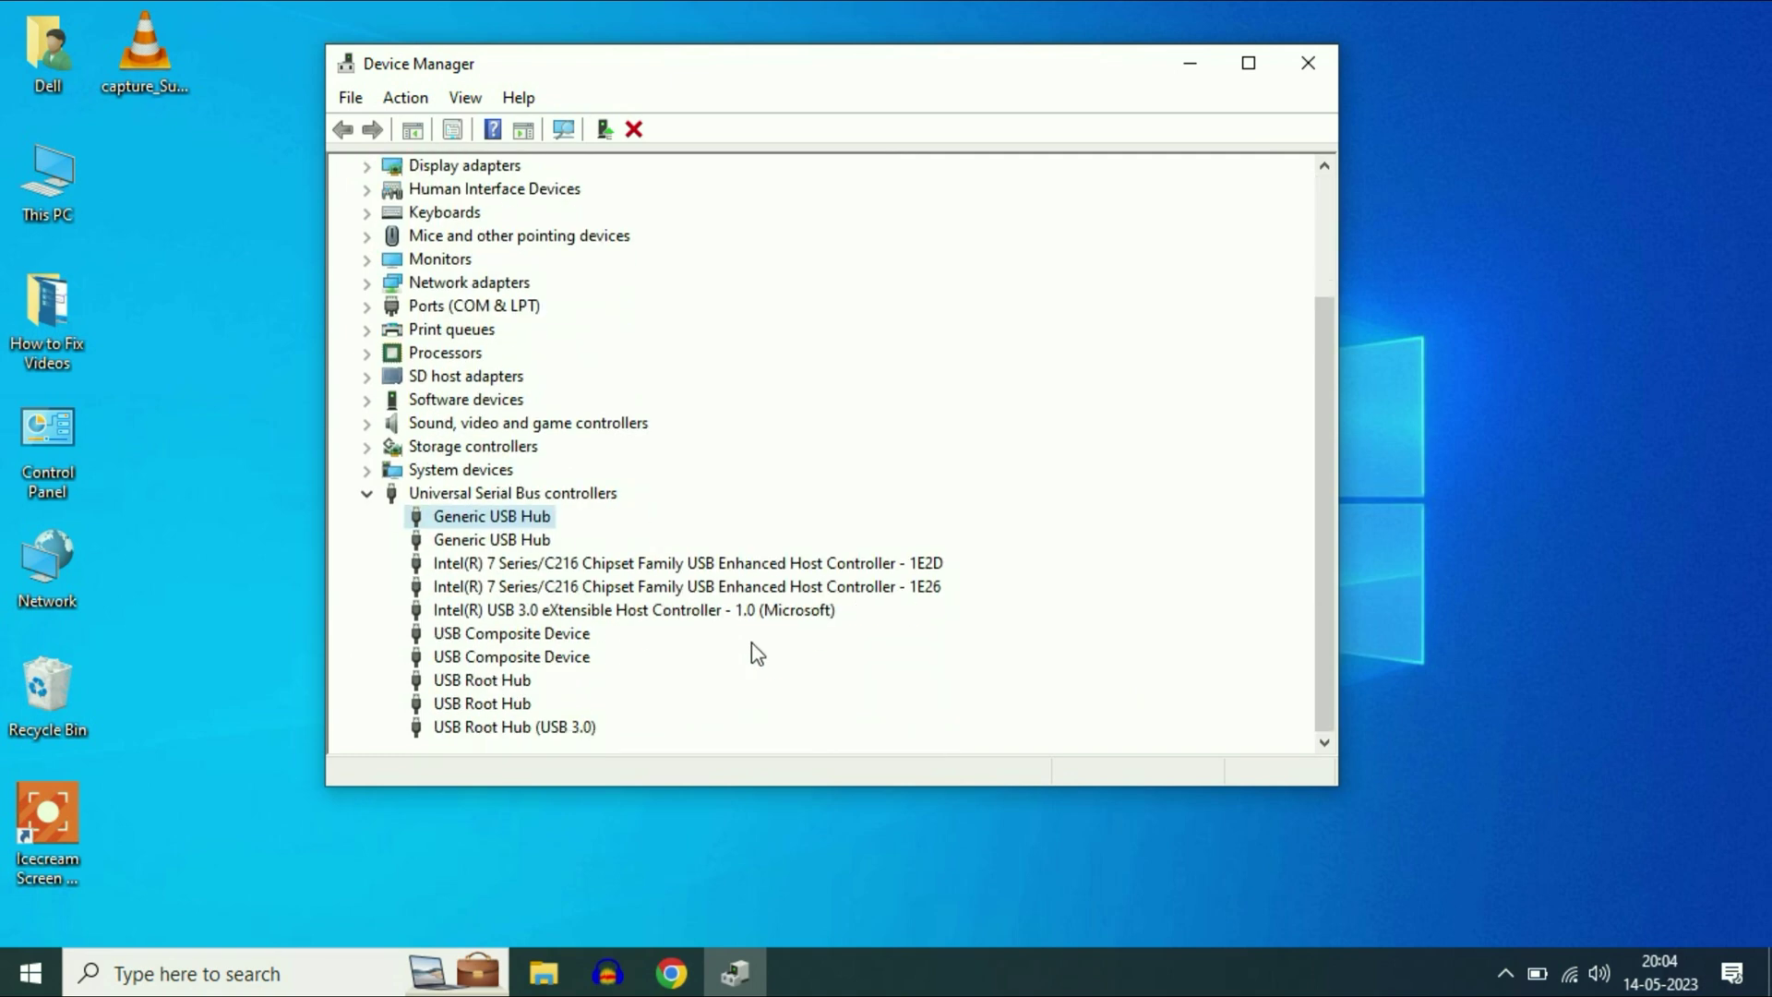
{"action": "left_click", "coordinate": [486, 543]}
{"action": "right_click", "coordinate": [486, 545]}
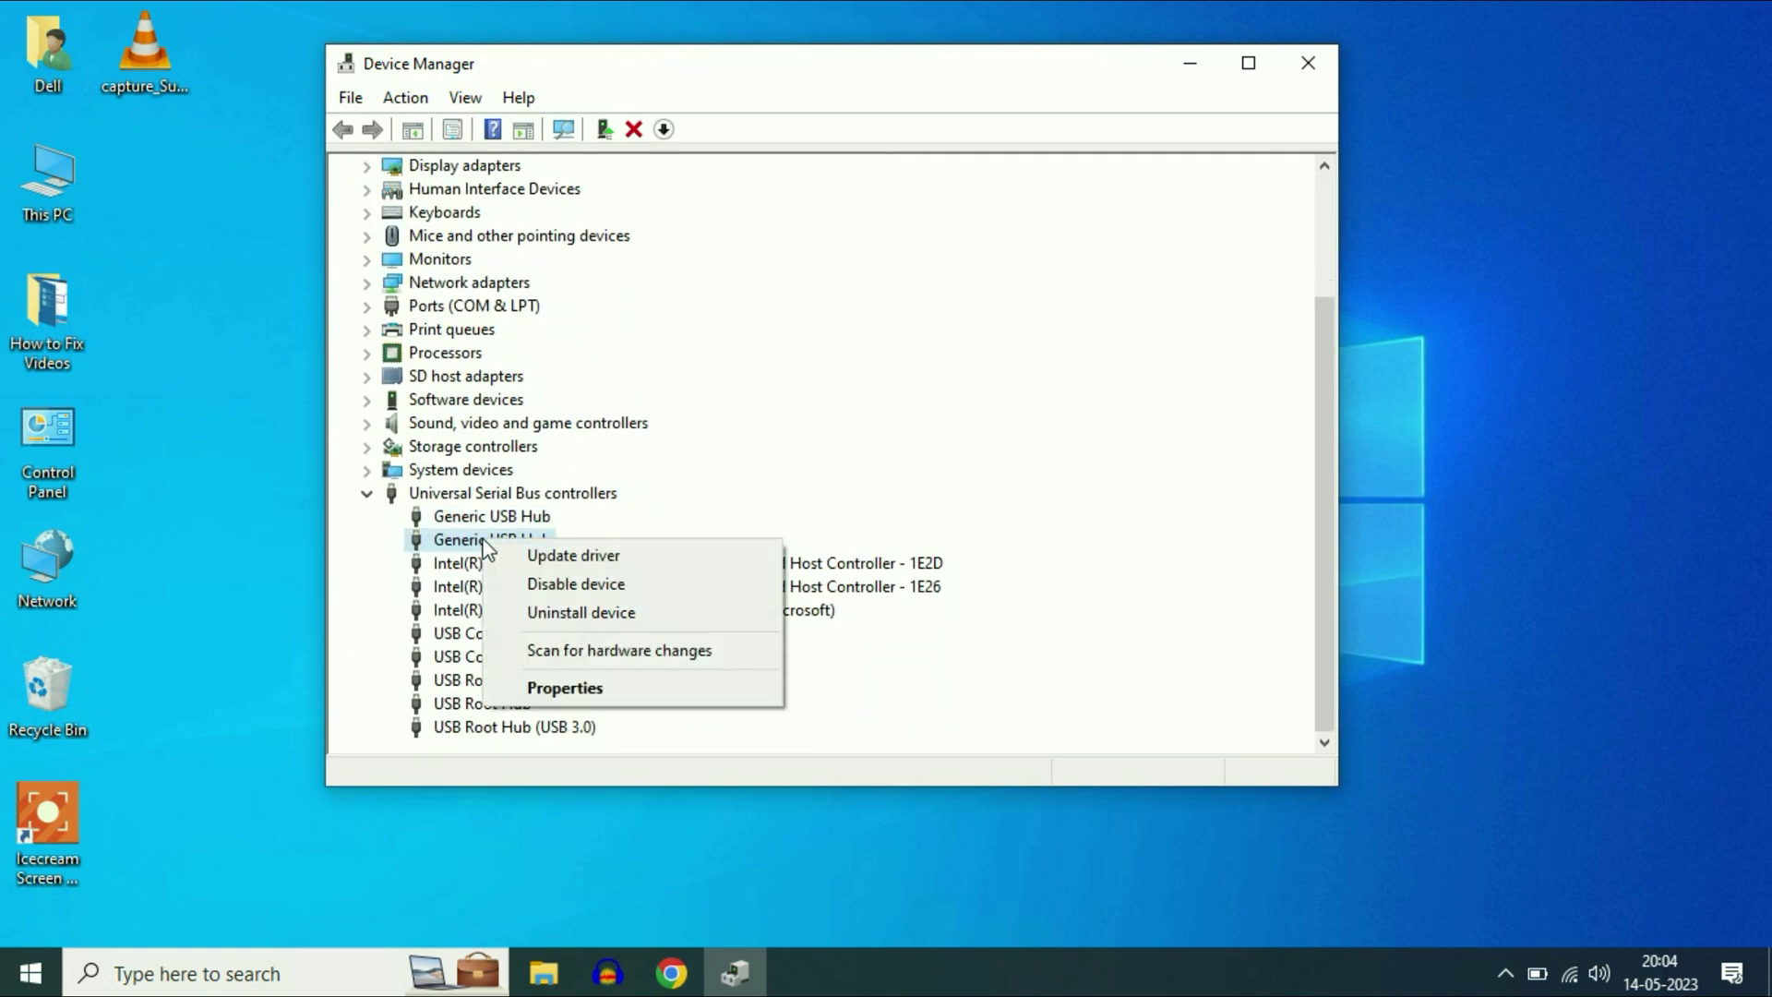
{"action": "left_click", "coordinate": [532, 555]}
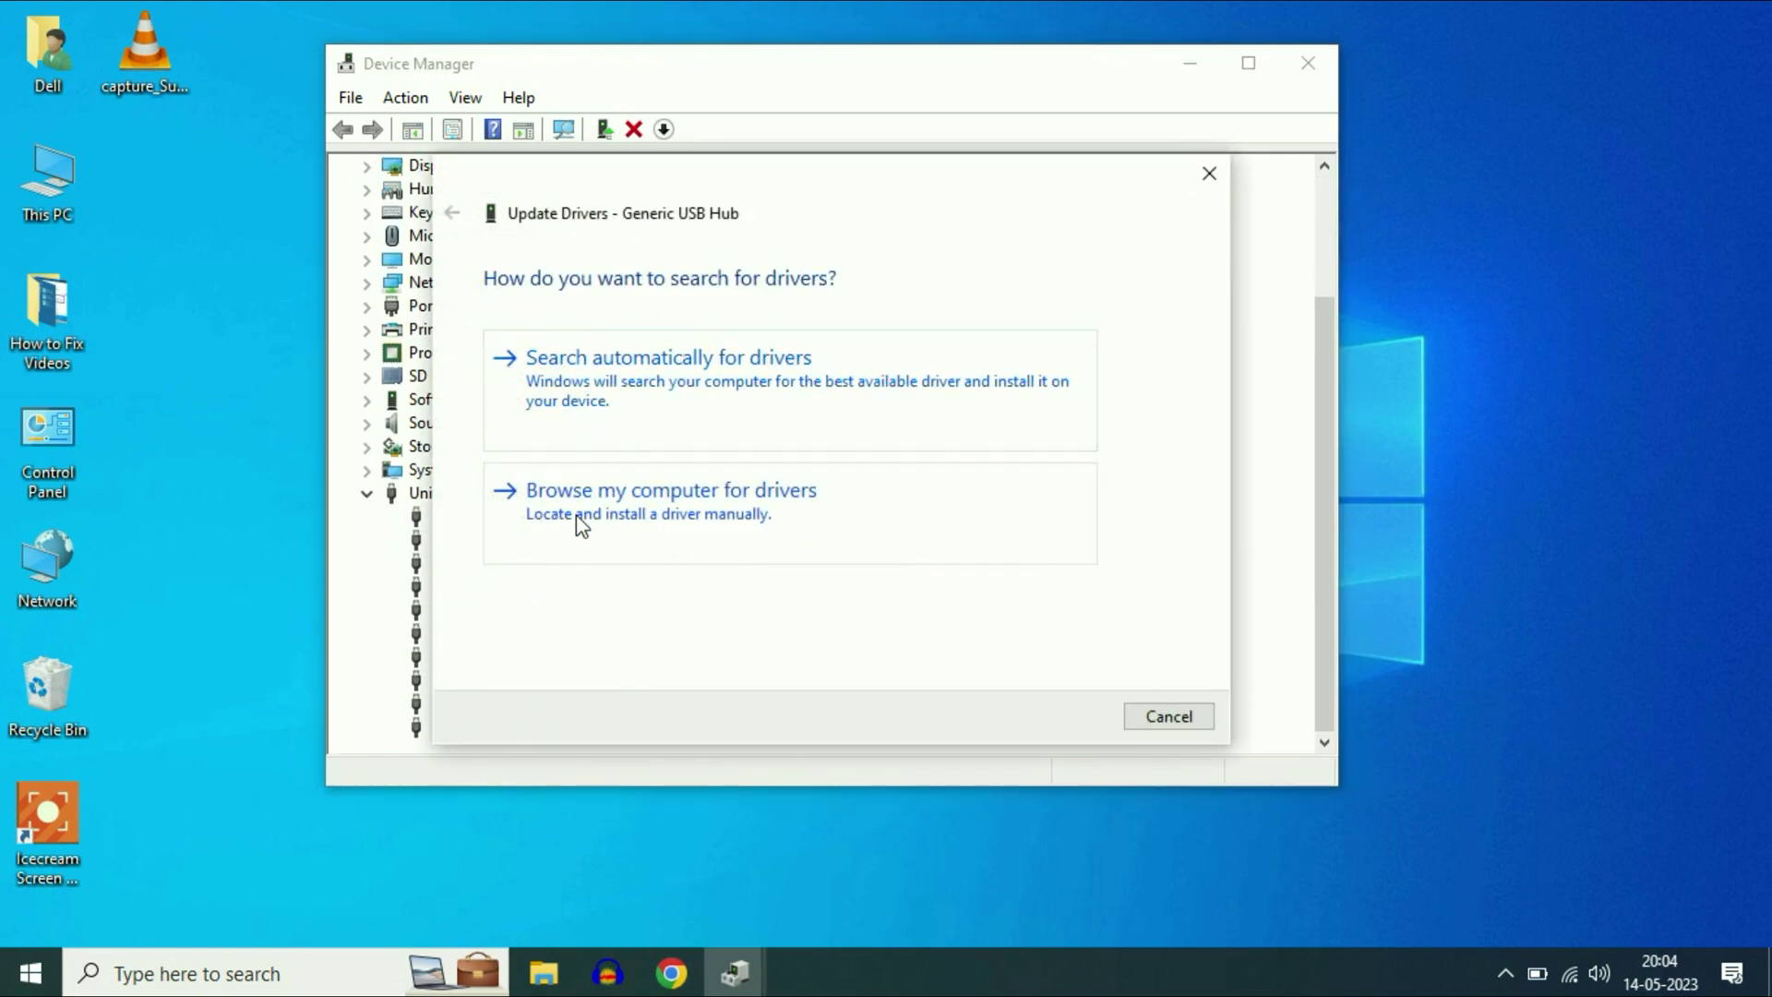
{"action": "left_click", "coordinate": [577, 516]}
{"action": "left_click", "coordinate": [616, 576]}
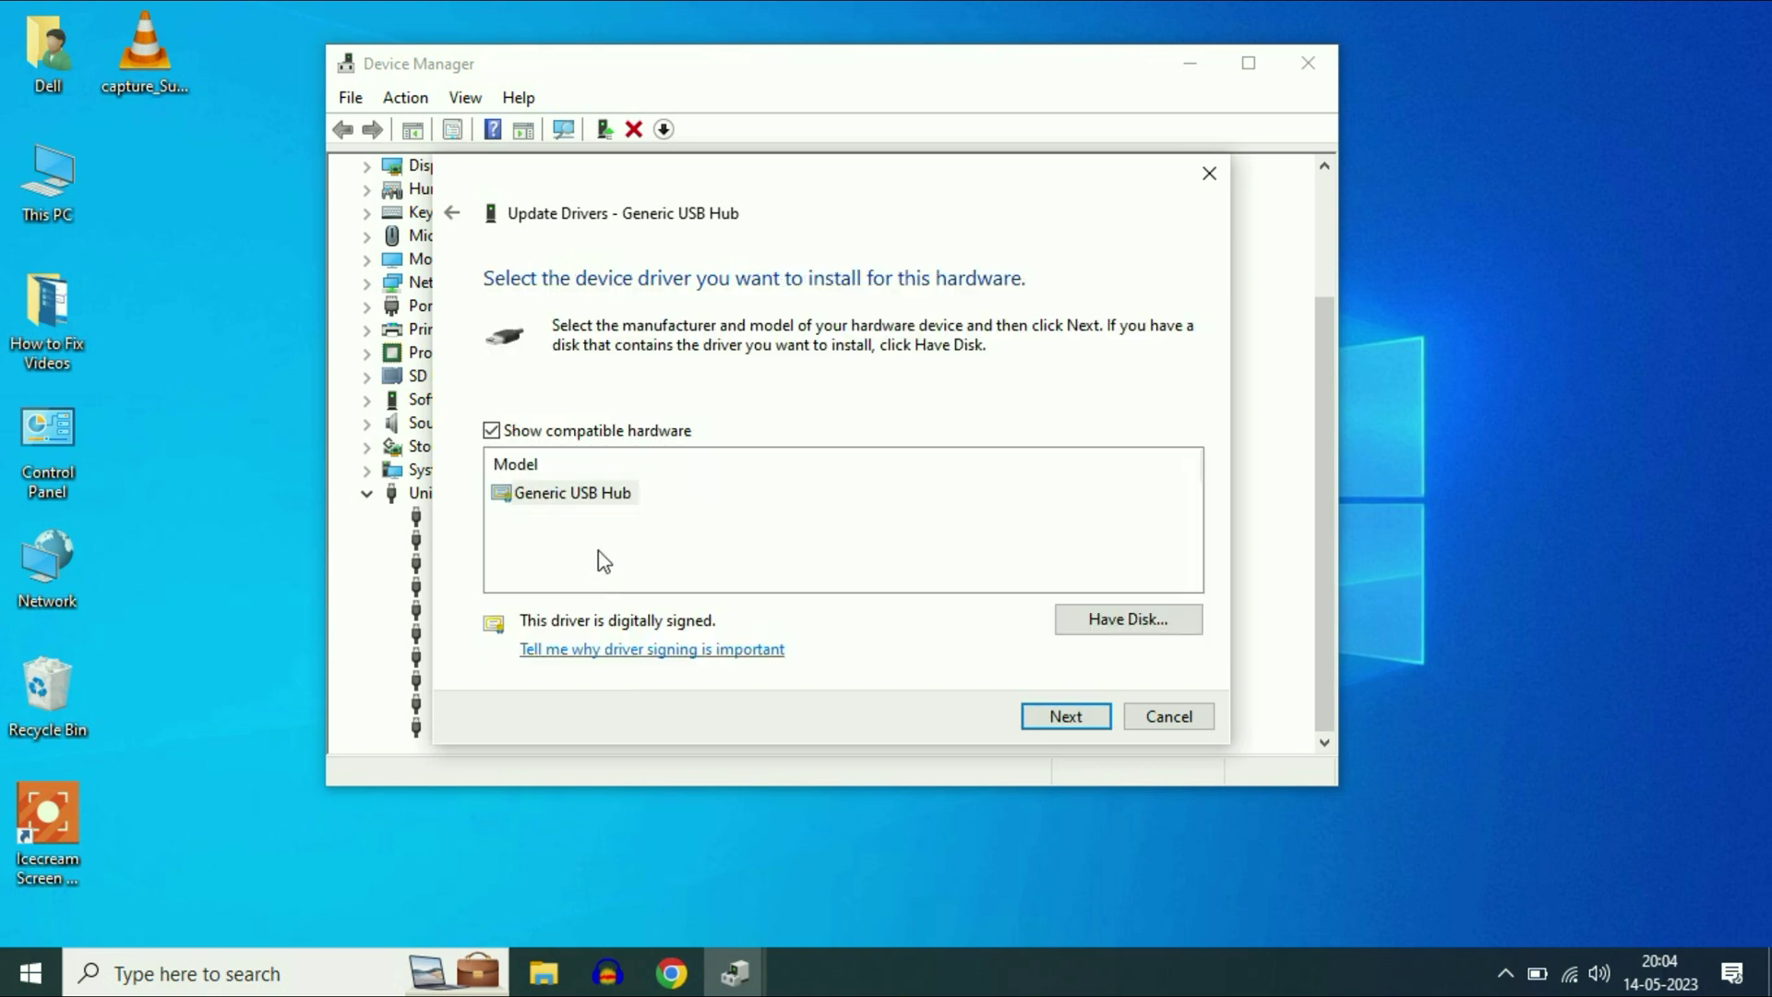
{"action": "left_click", "coordinate": [572, 494]}
{"action": "left_click", "coordinate": [1061, 716]}
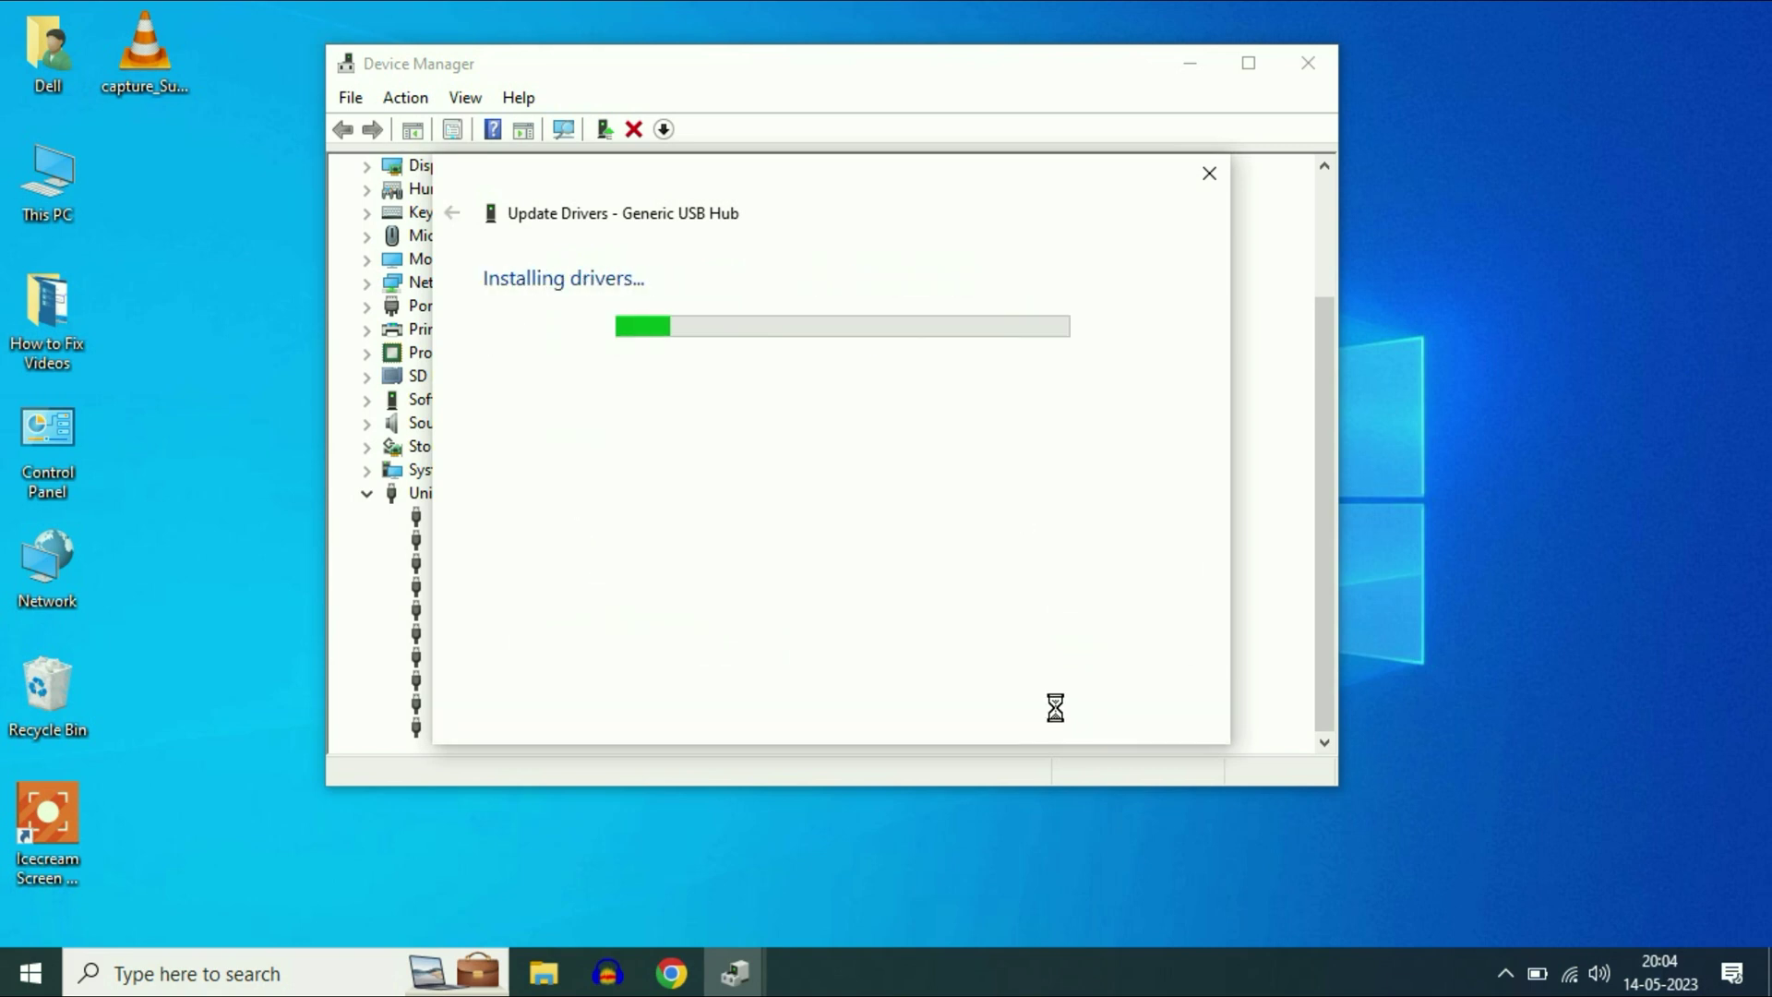
{"action": "left_click", "coordinate": [1171, 716]}
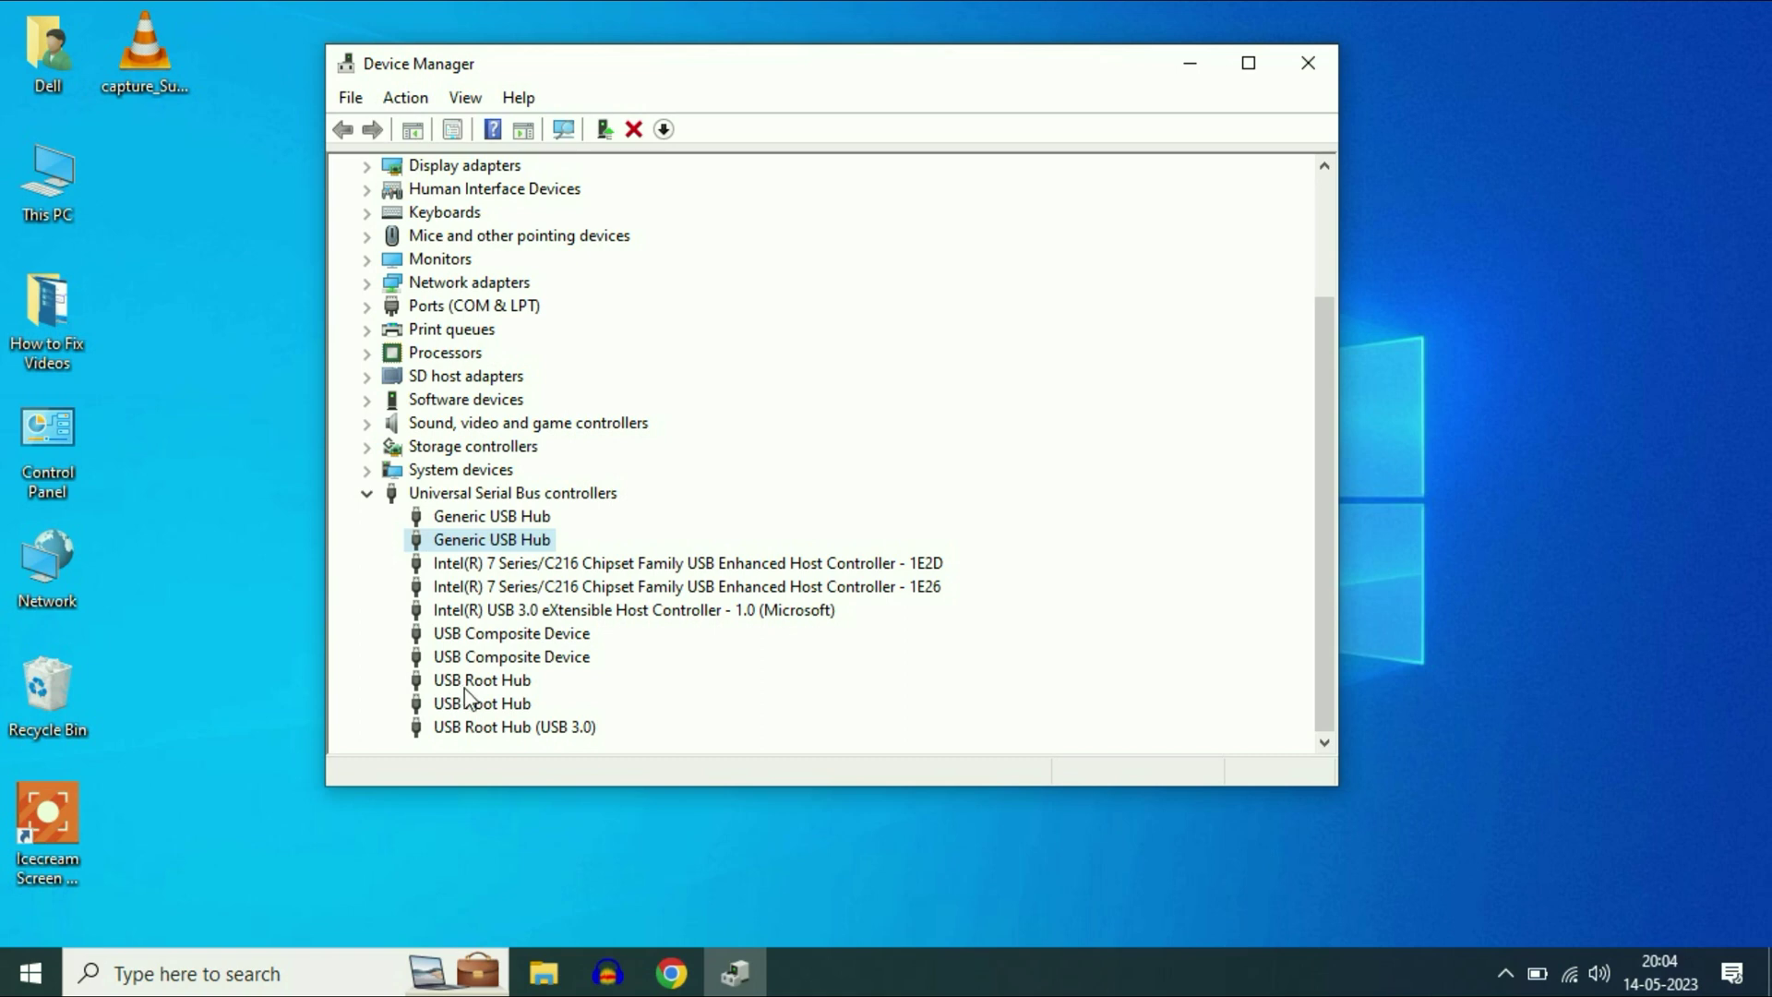
Step: Reinstall the first USB Root Hub's driver from its compatible driver list
{"action": "right_click", "coordinate": [509, 680]}
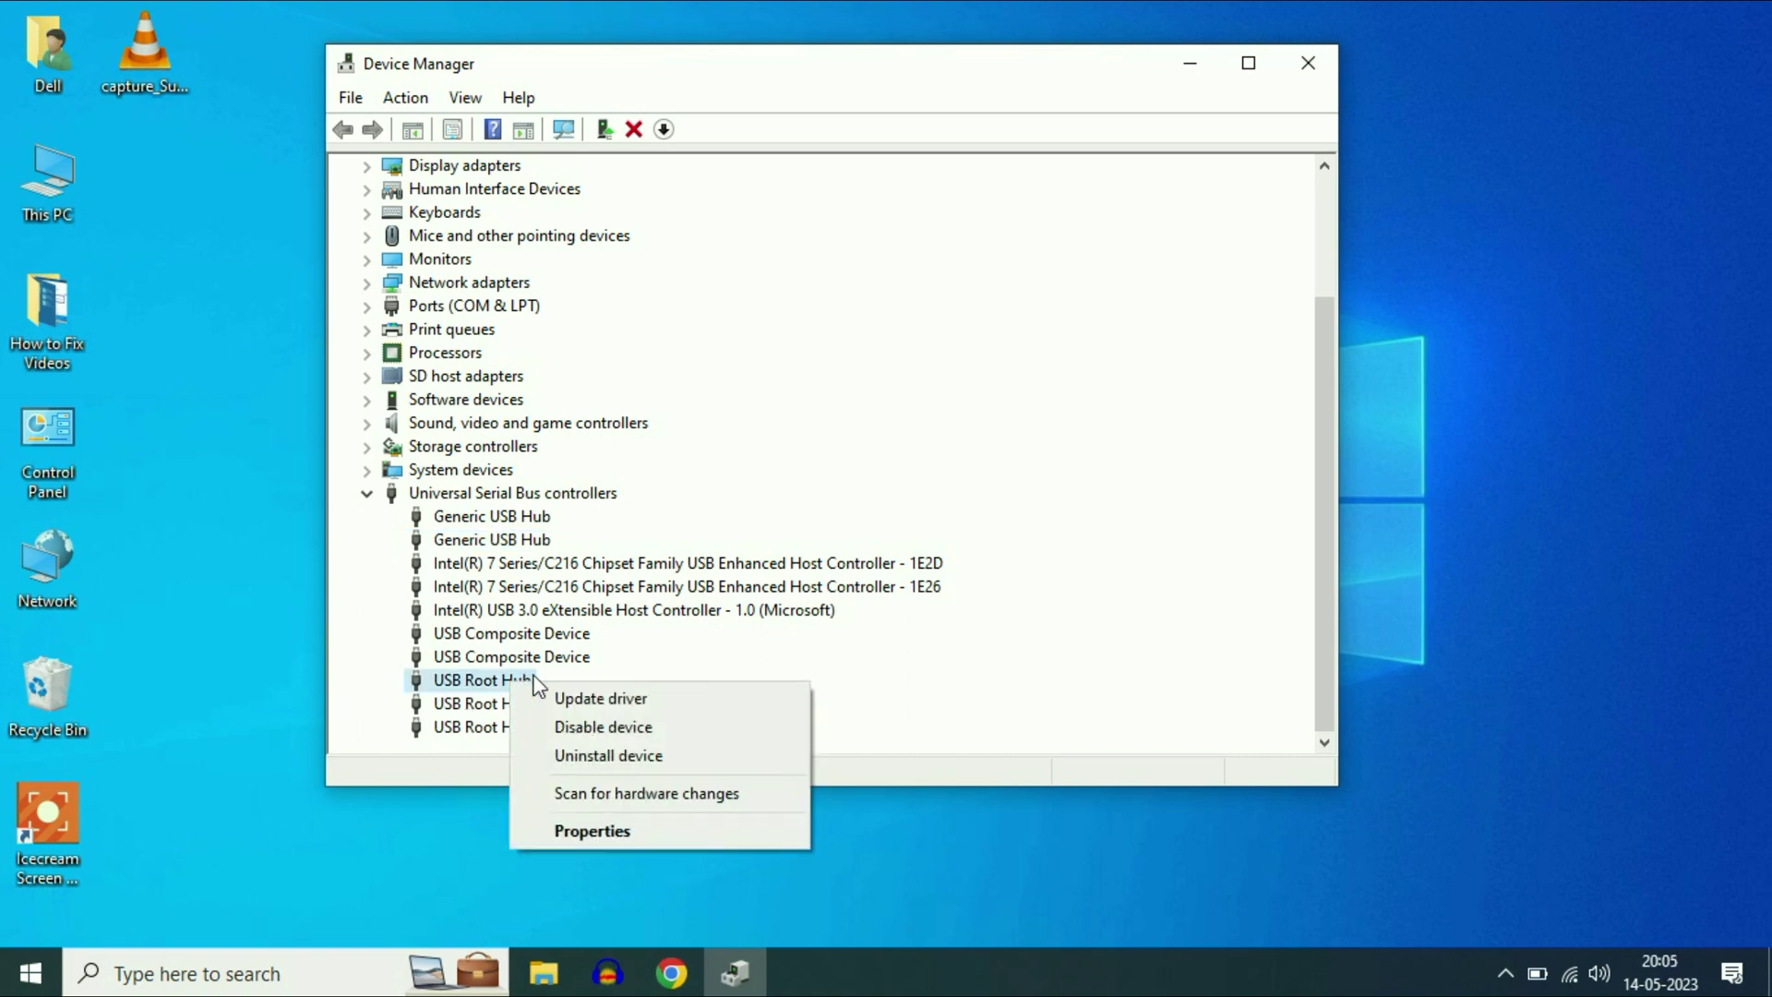
{"action": "left_click", "coordinate": [595, 699]}
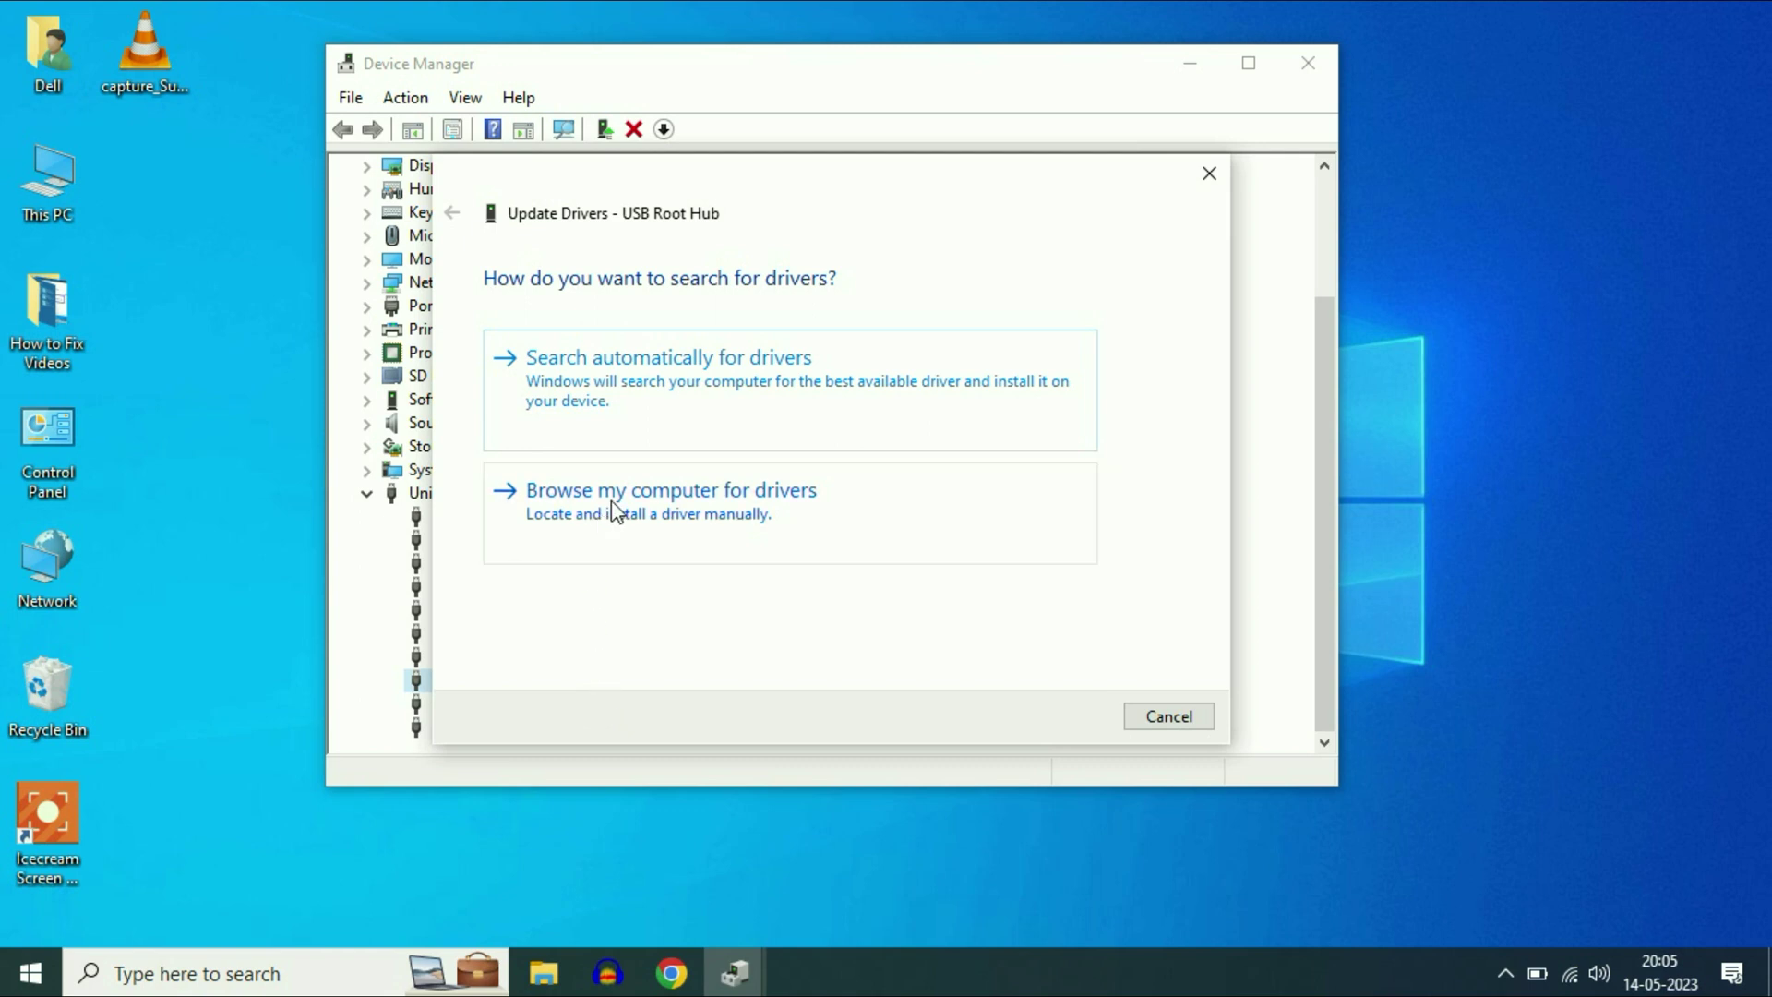
{"action": "left_click", "coordinate": [616, 510]}
{"action": "left_click", "coordinate": [613, 566]}
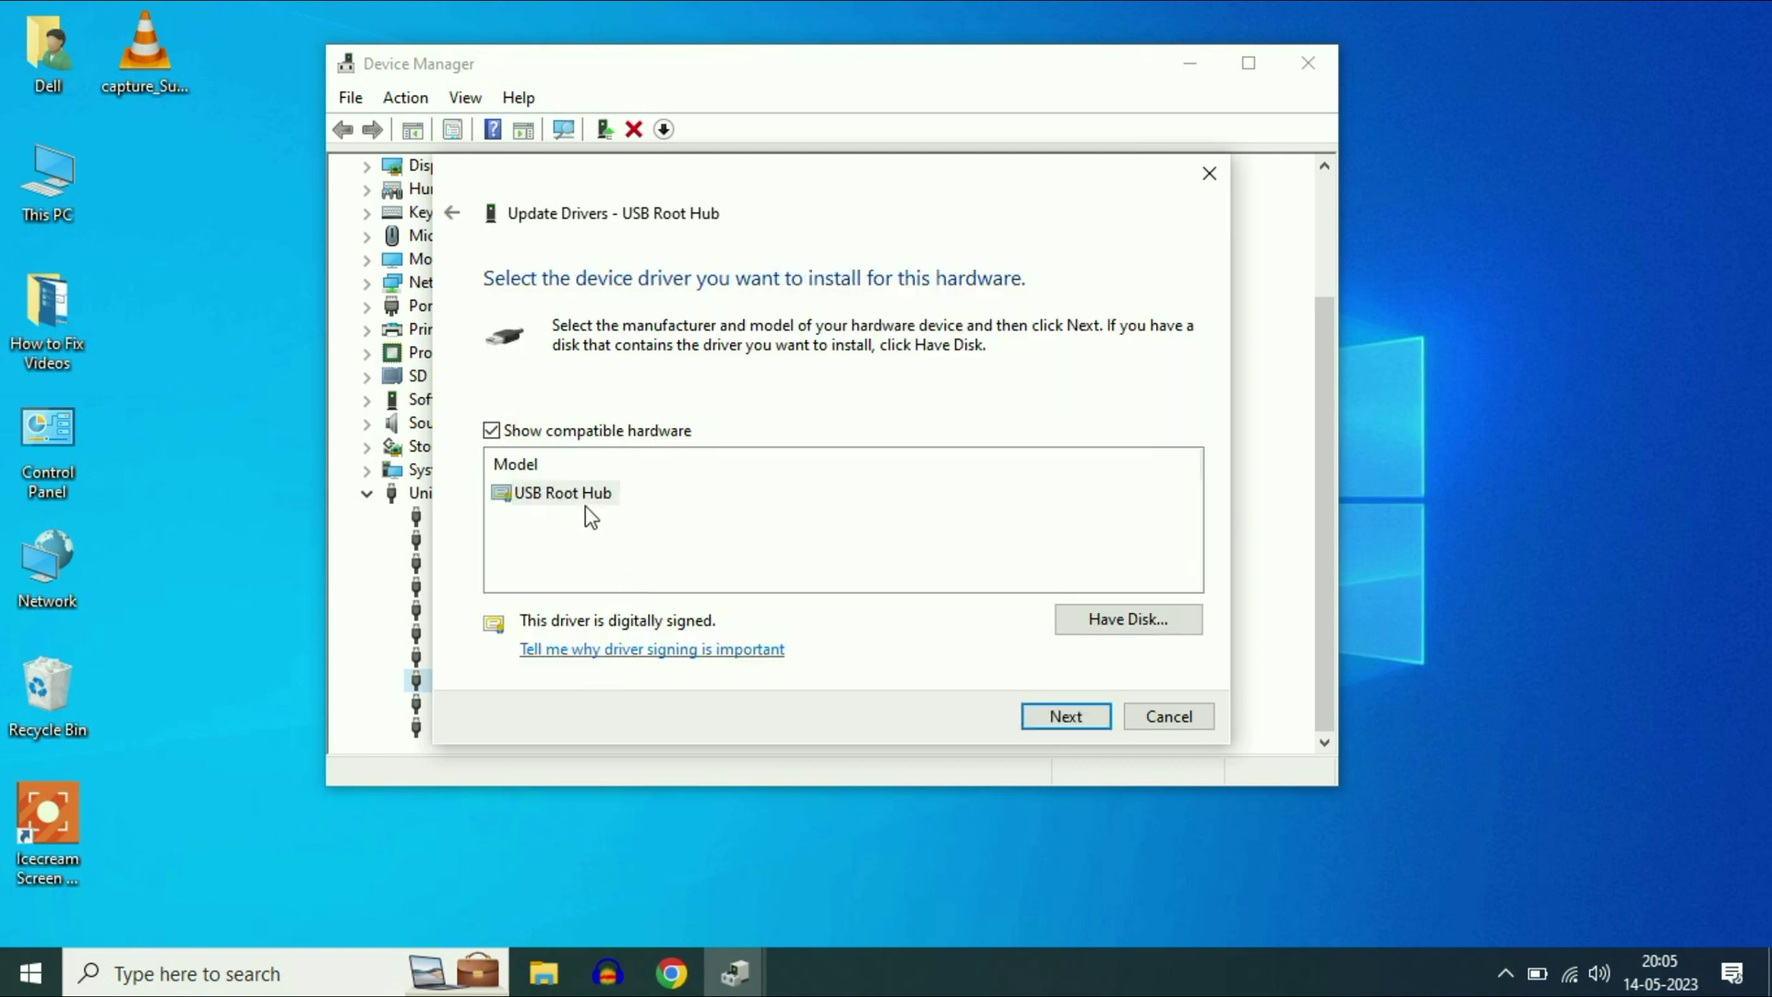
{"action": "left_click", "coordinate": [1052, 720]}
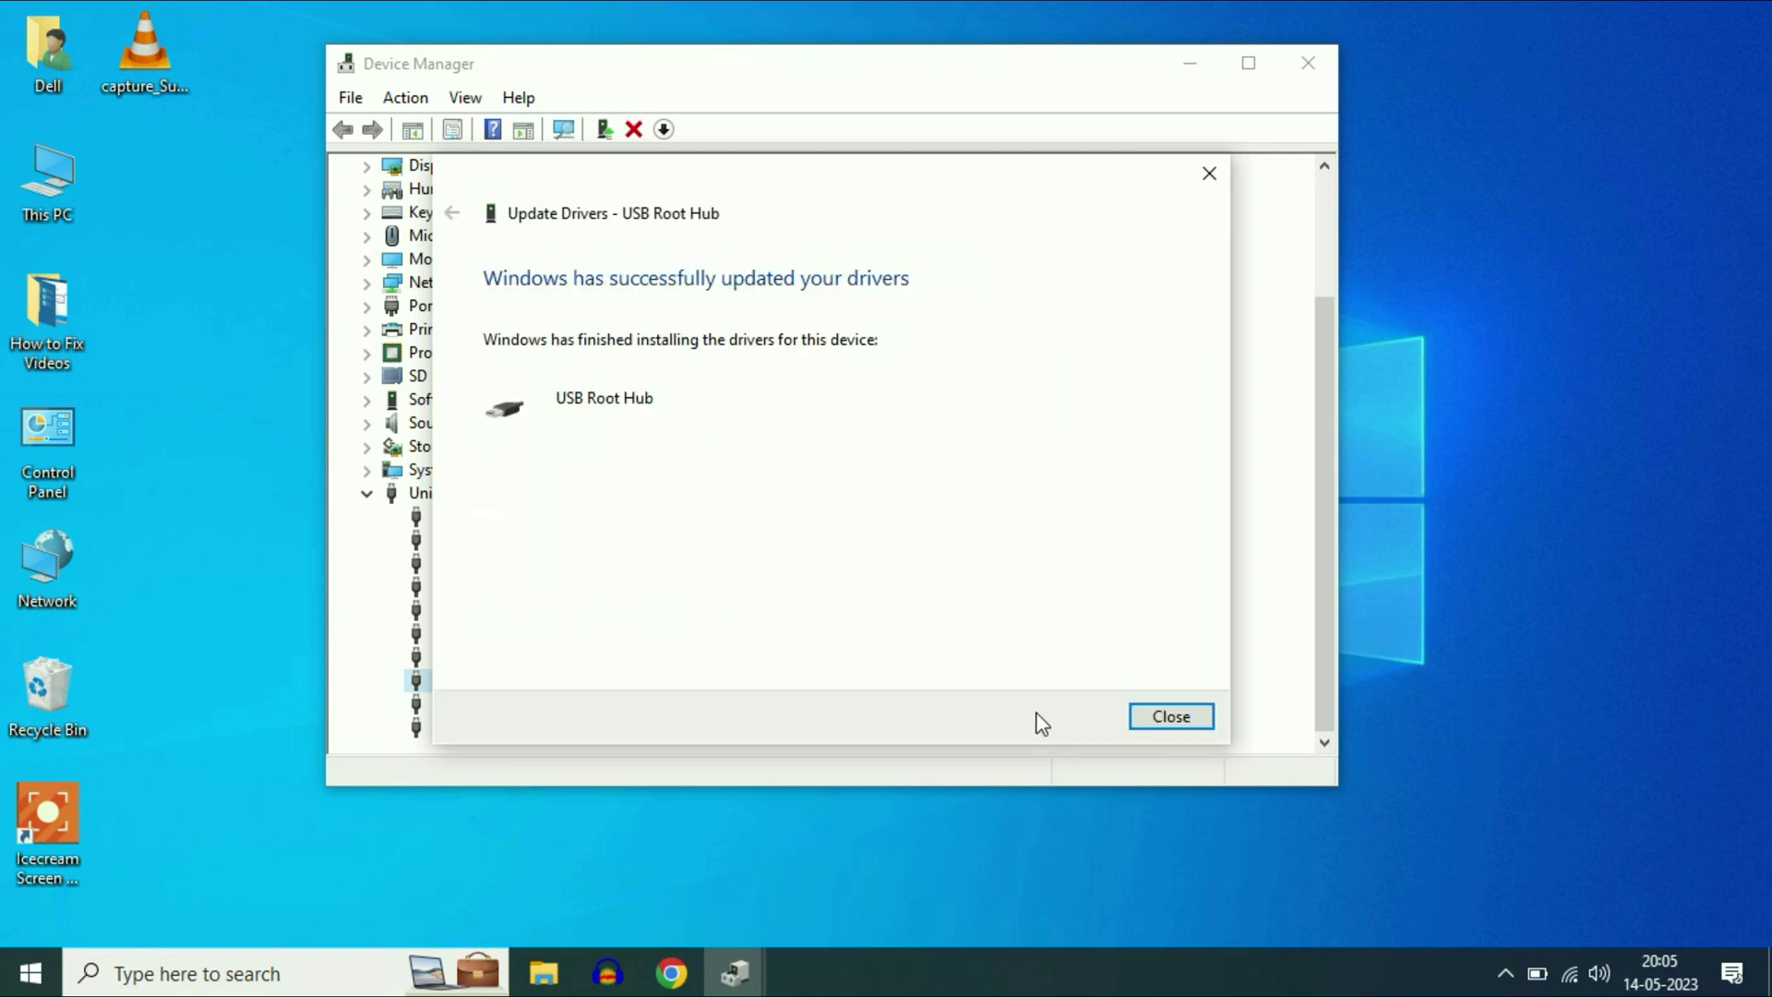
{"action": "left_click", "coordinate": [1146, 713]}
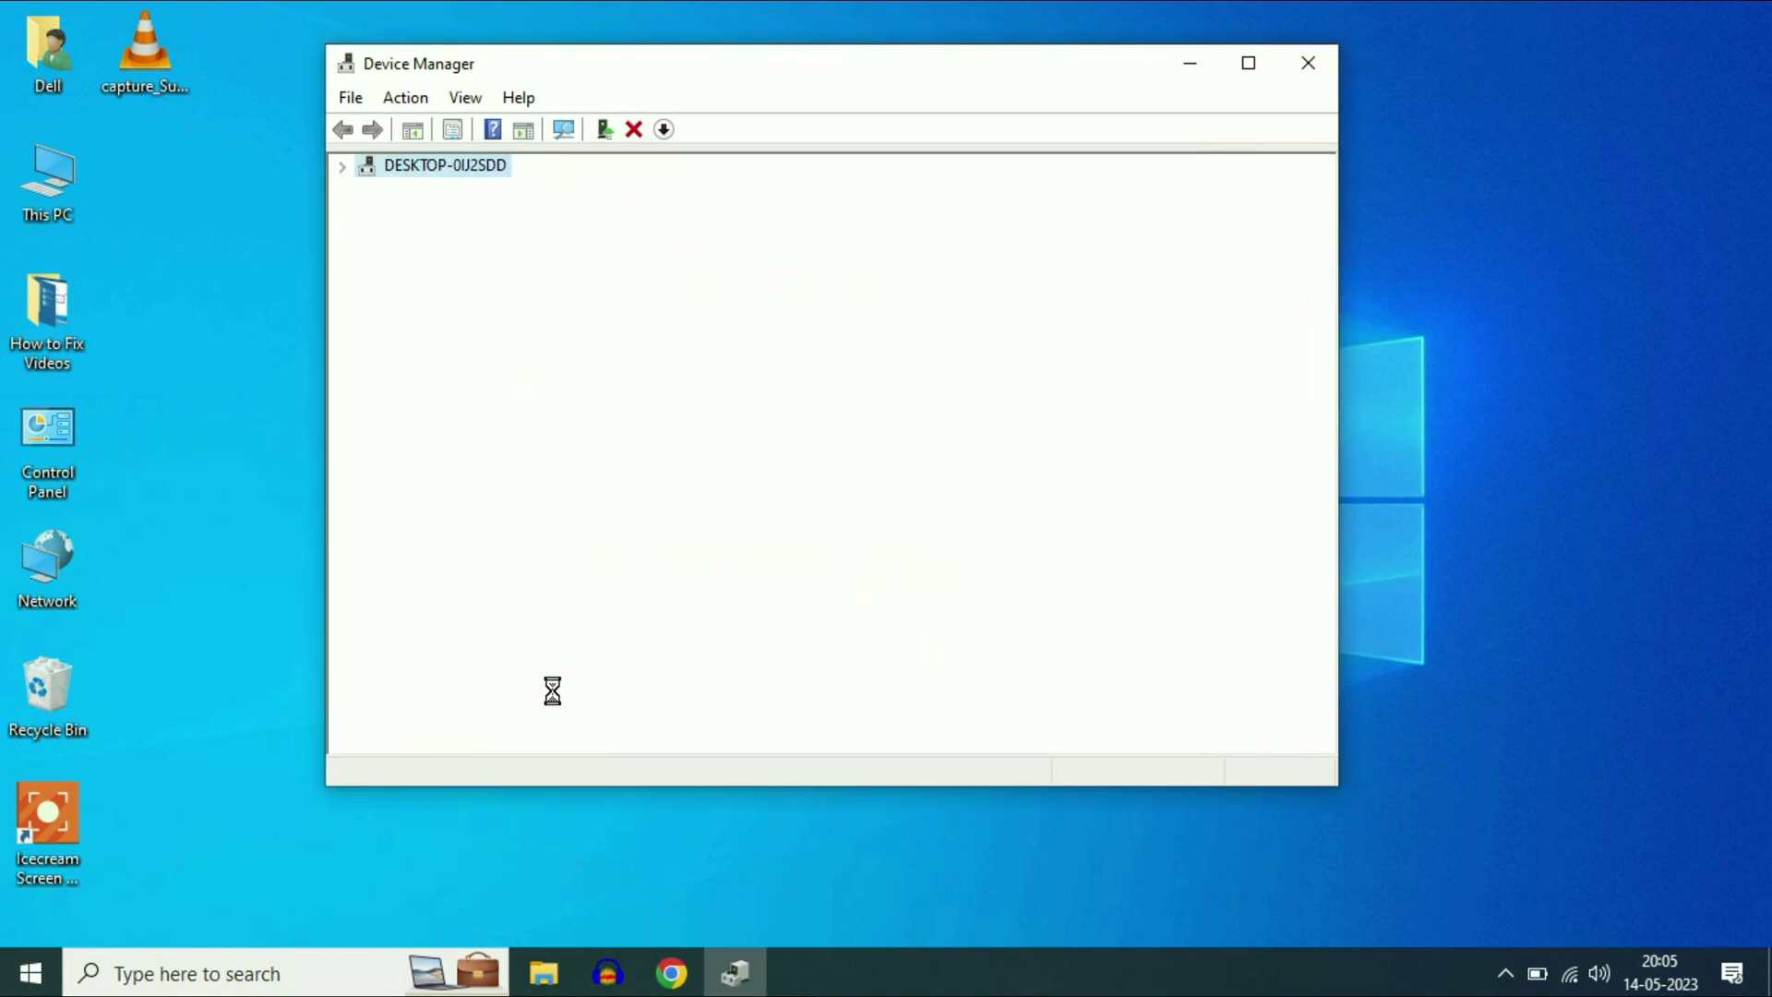
Step: Reinstall the second USB Root Hub's driver the same way
{"action": "scroll", "coordinate": [505, 694], "scroll_direction": "down", "scroll_amount": 1}
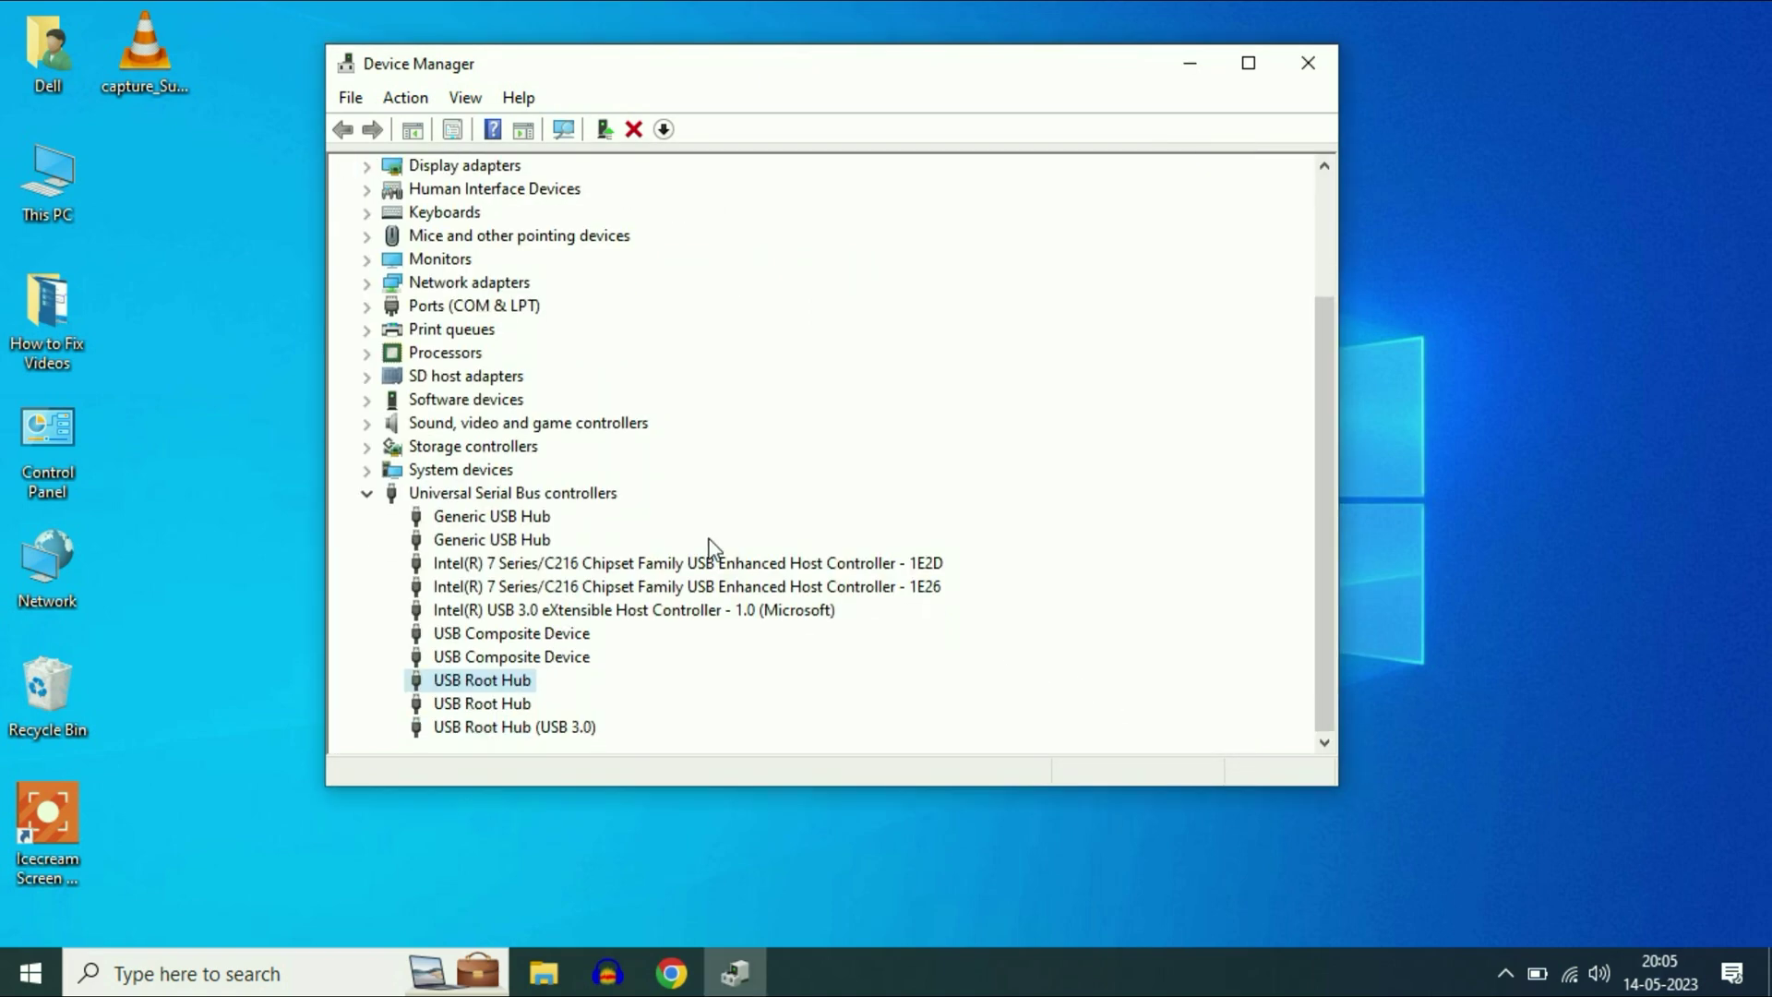
{"action": "right_click", "coordinate": [515, 708]}
{"action": "left_click", "coordinate": [563, 728]}
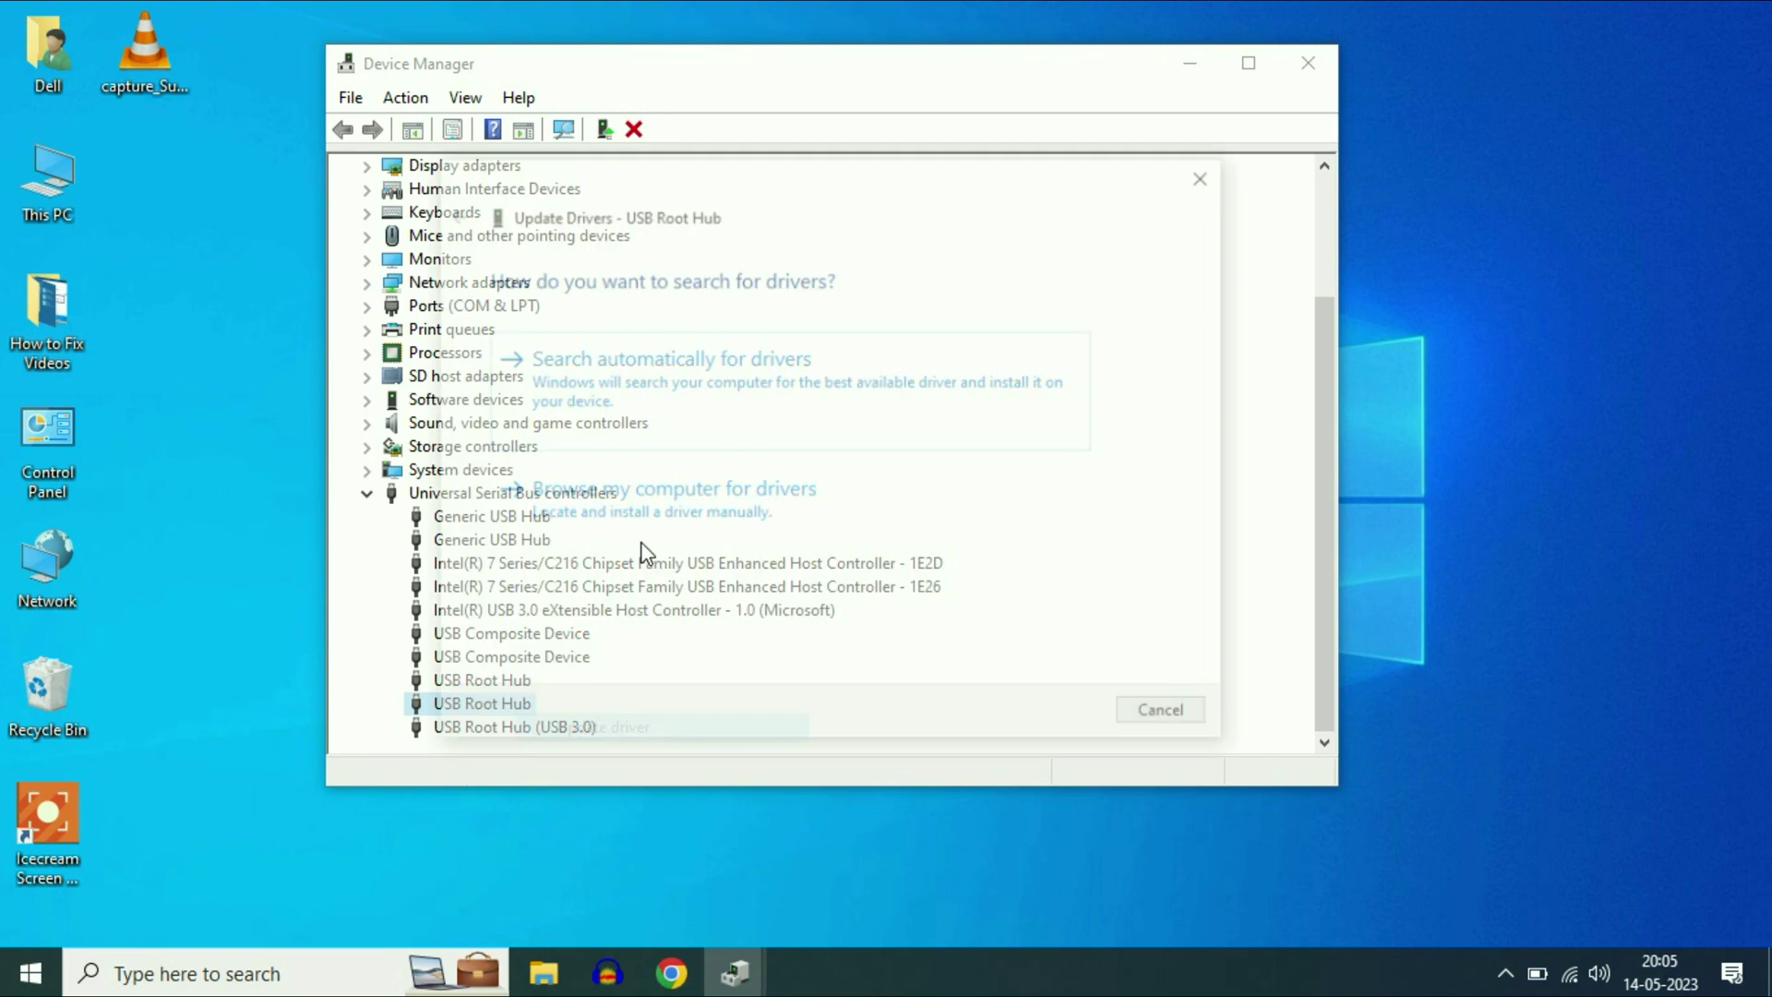
{"action": "left_click", "coordinate": [620, 503]}
{"action": "left_click", "coordinate": [585, 559]}
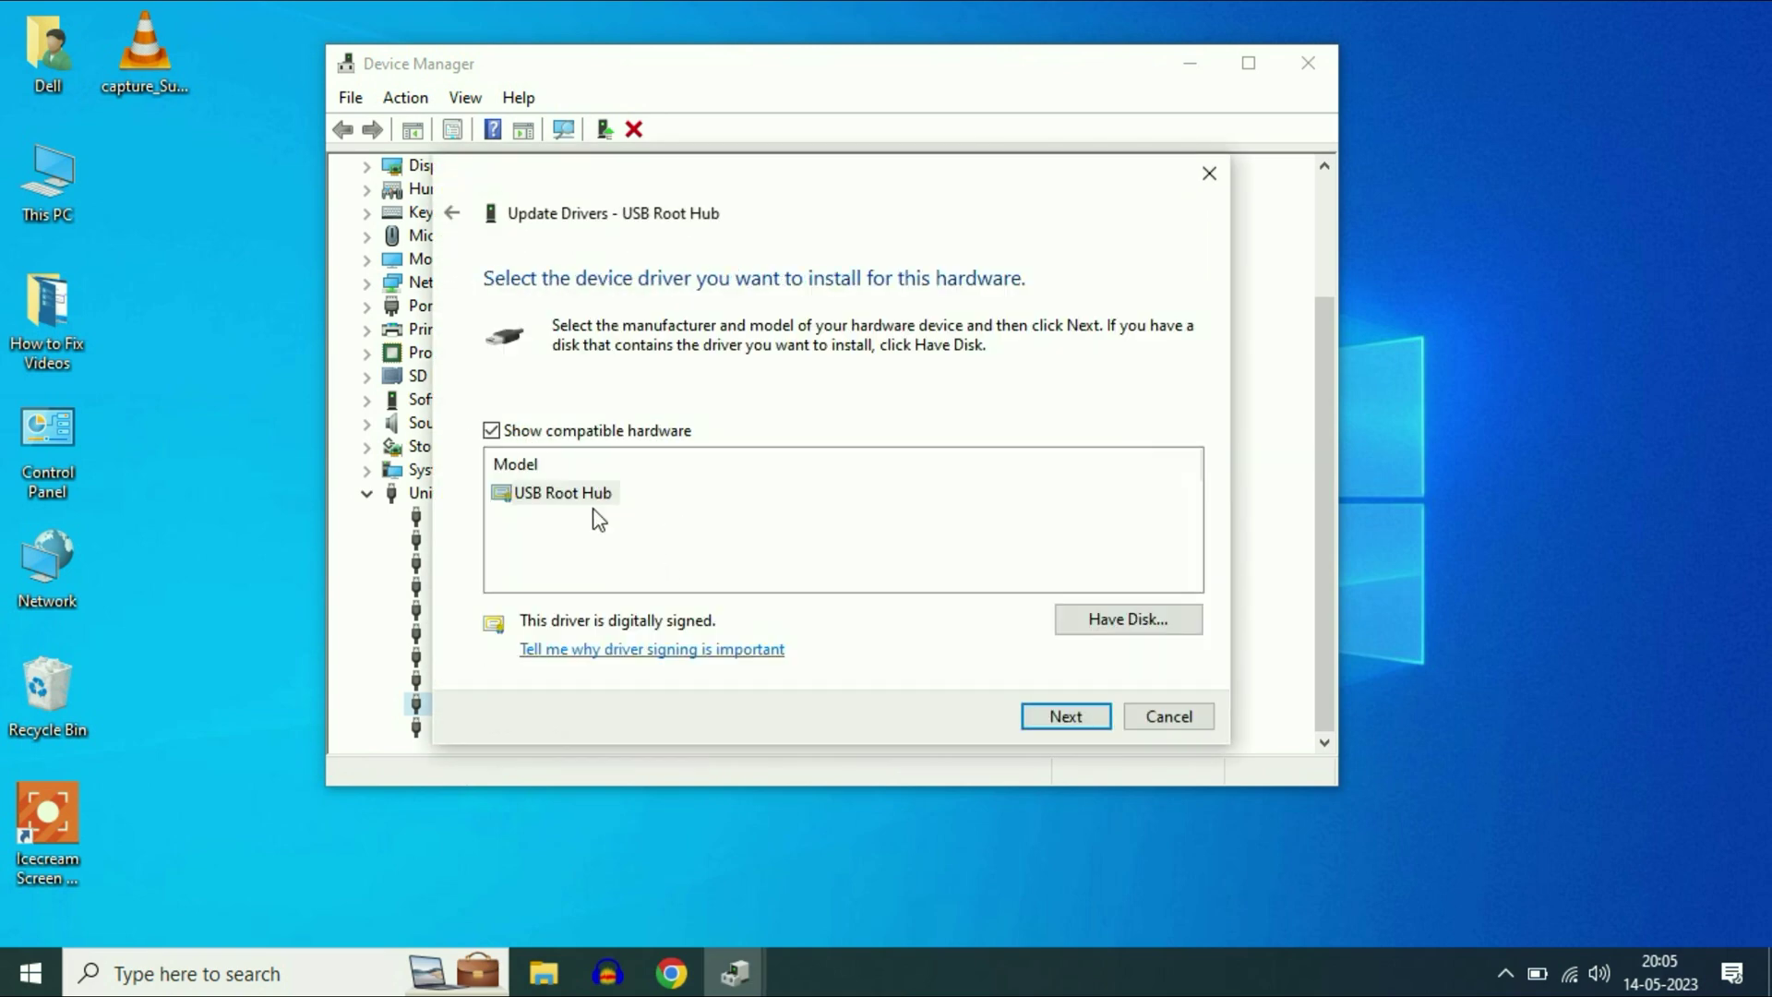
{"action": "left_click", "coordinate": [1054, 725]}
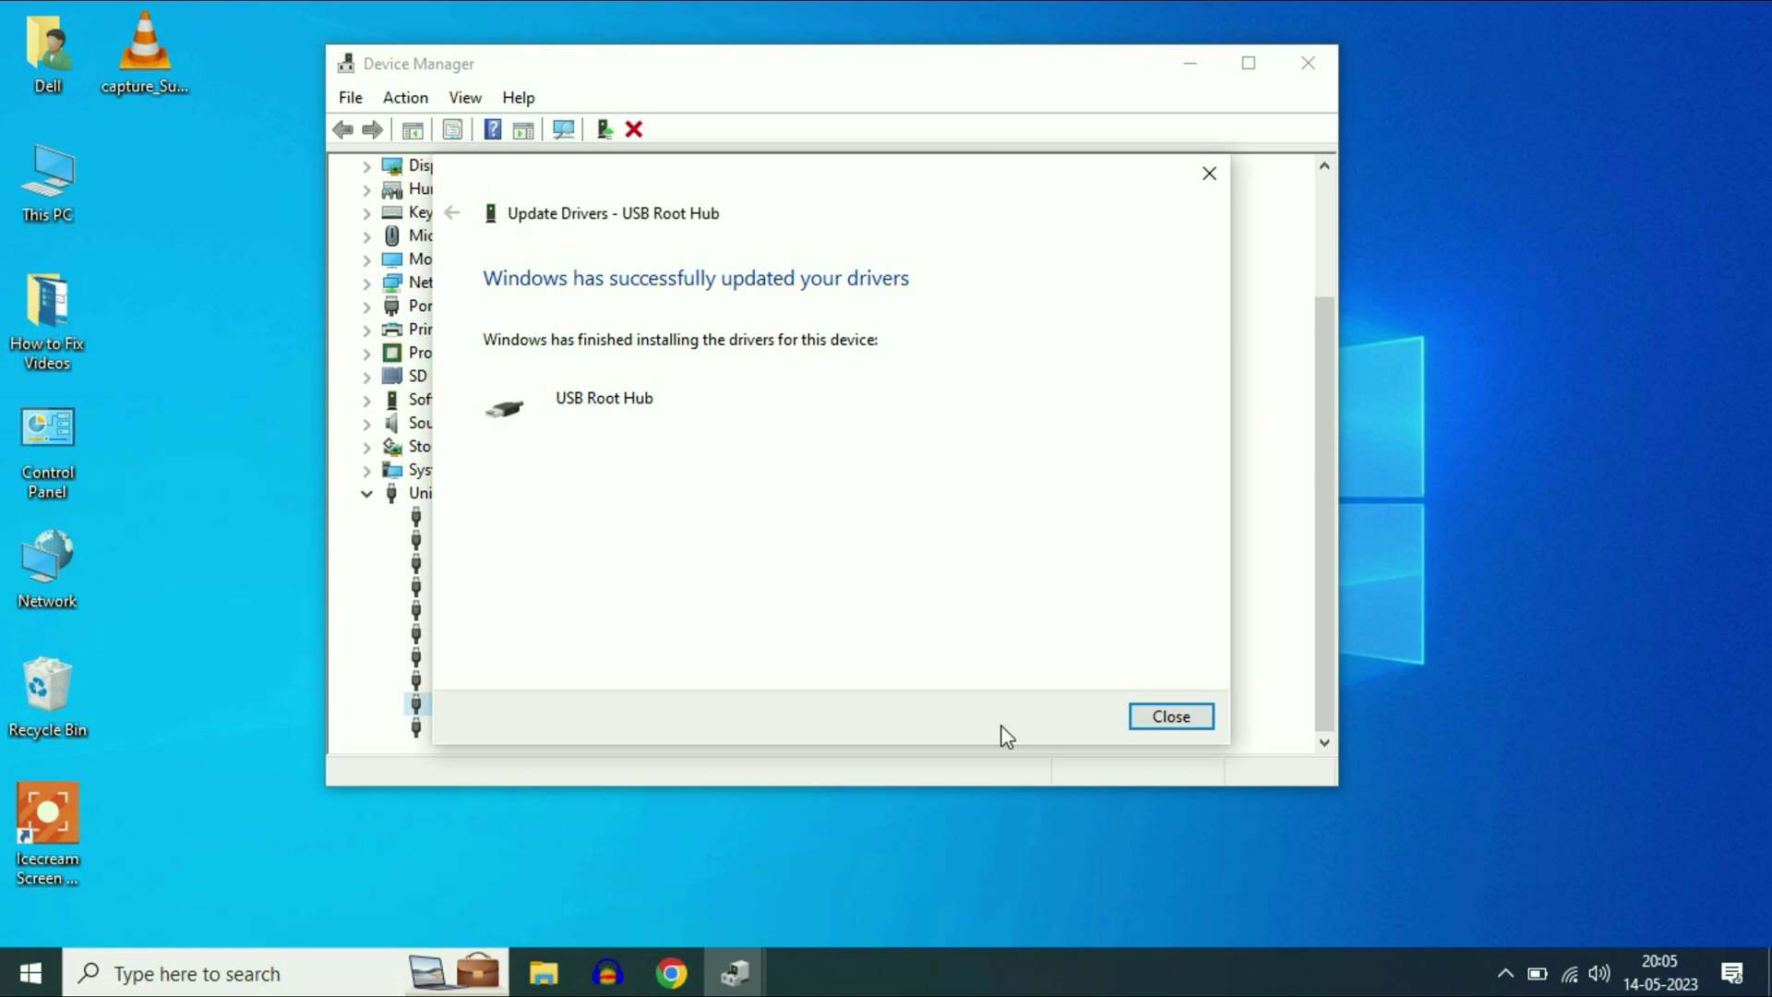
{"action": "left_click", "coordinate": [1174, 716]}
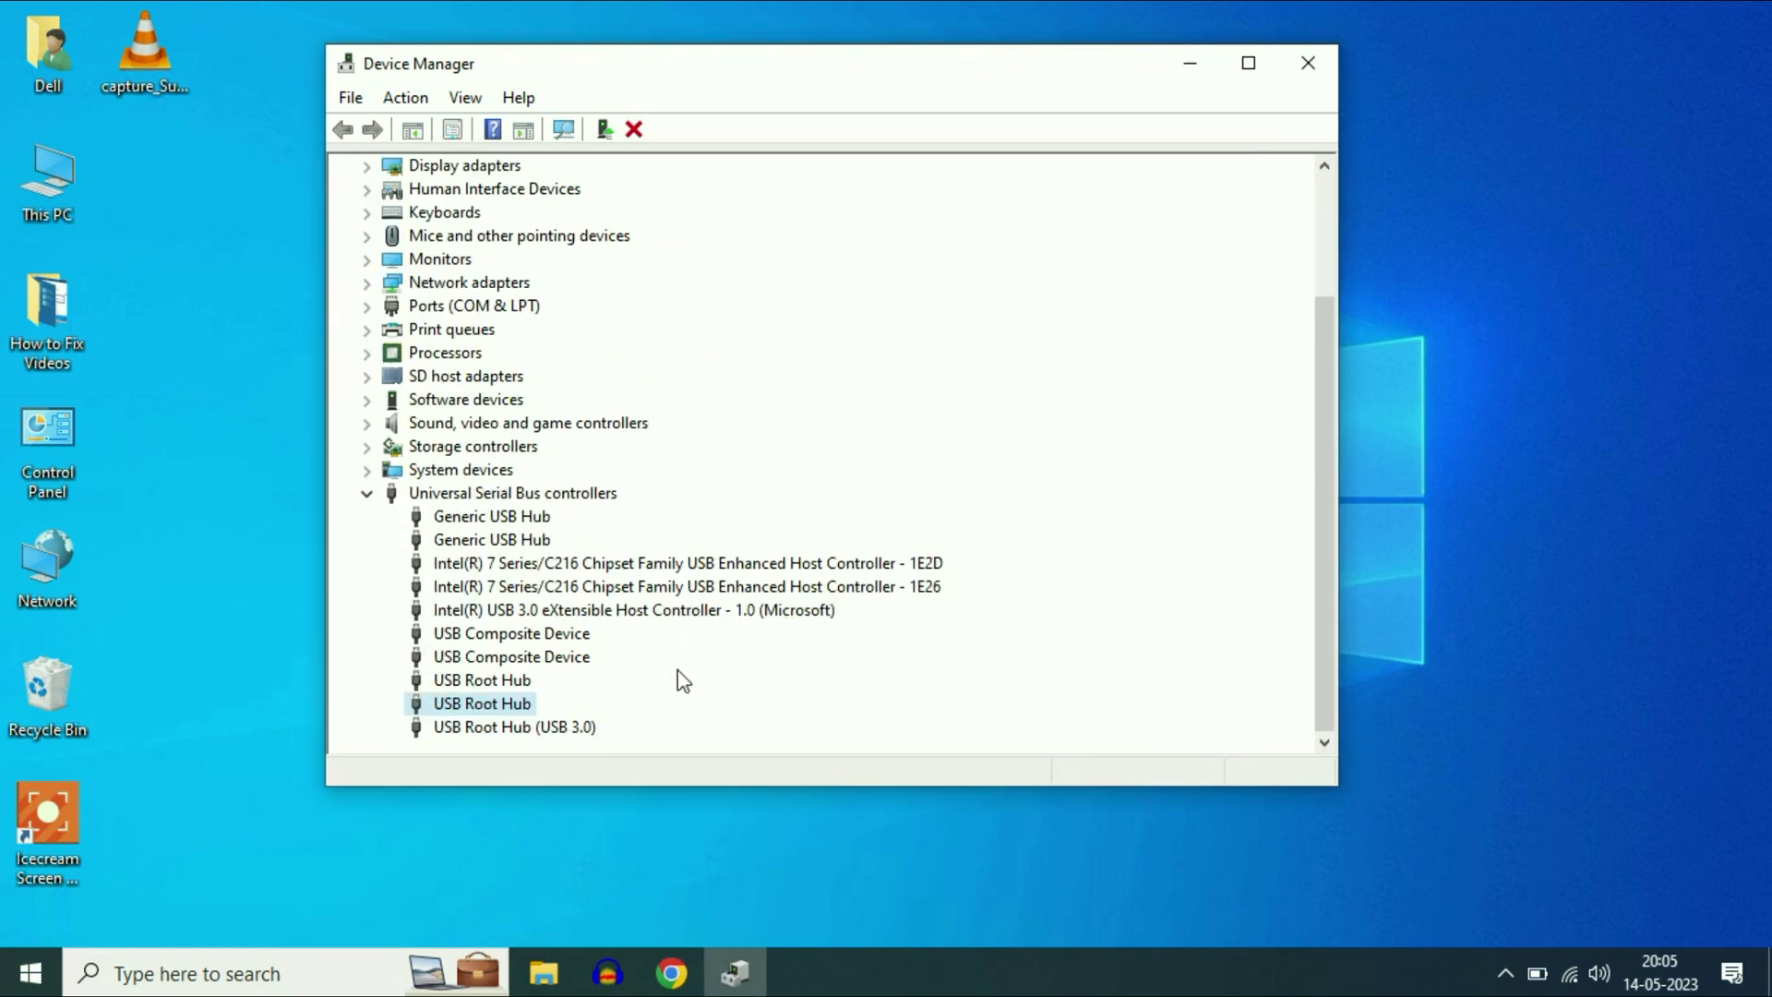
Step: Update USB Root Hub (USB 3.0) by picking its driver from the compatible list and installing it
{"action": "right_click", "coordinate": [517, 733]}
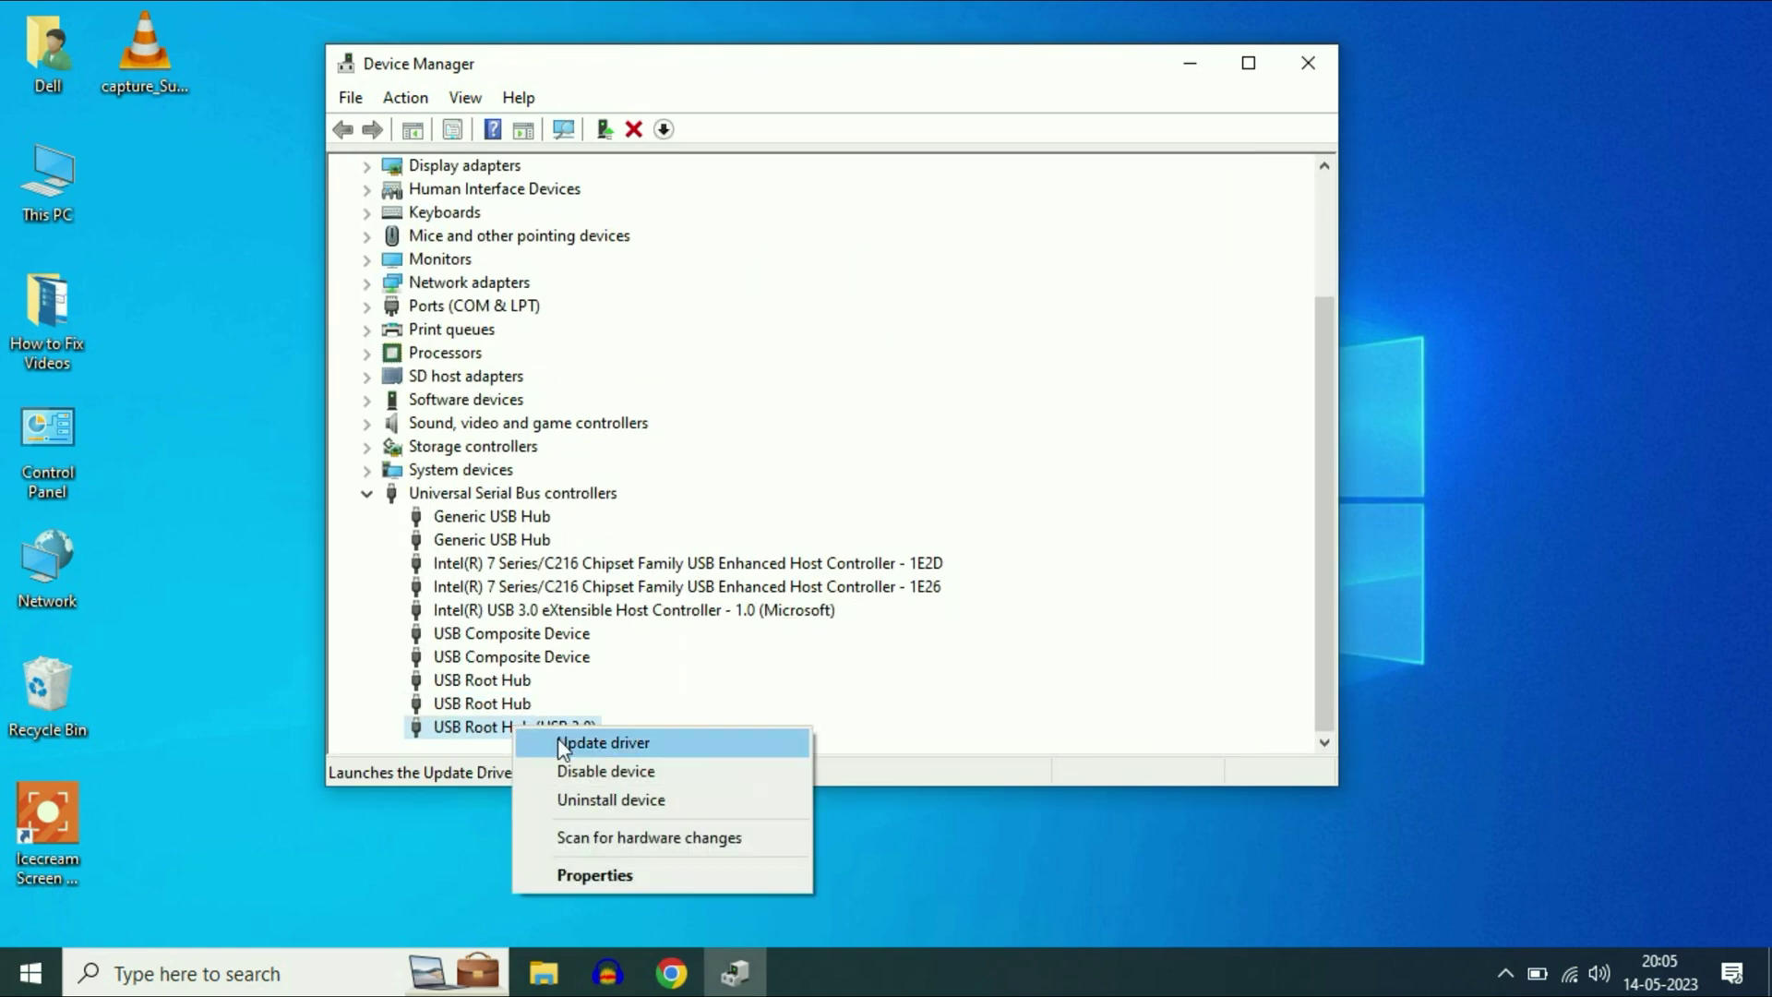
{"action": "left_click", "coordinate": [557, 738]}
{"action": "left_click", "coordinate": [617, 503]}
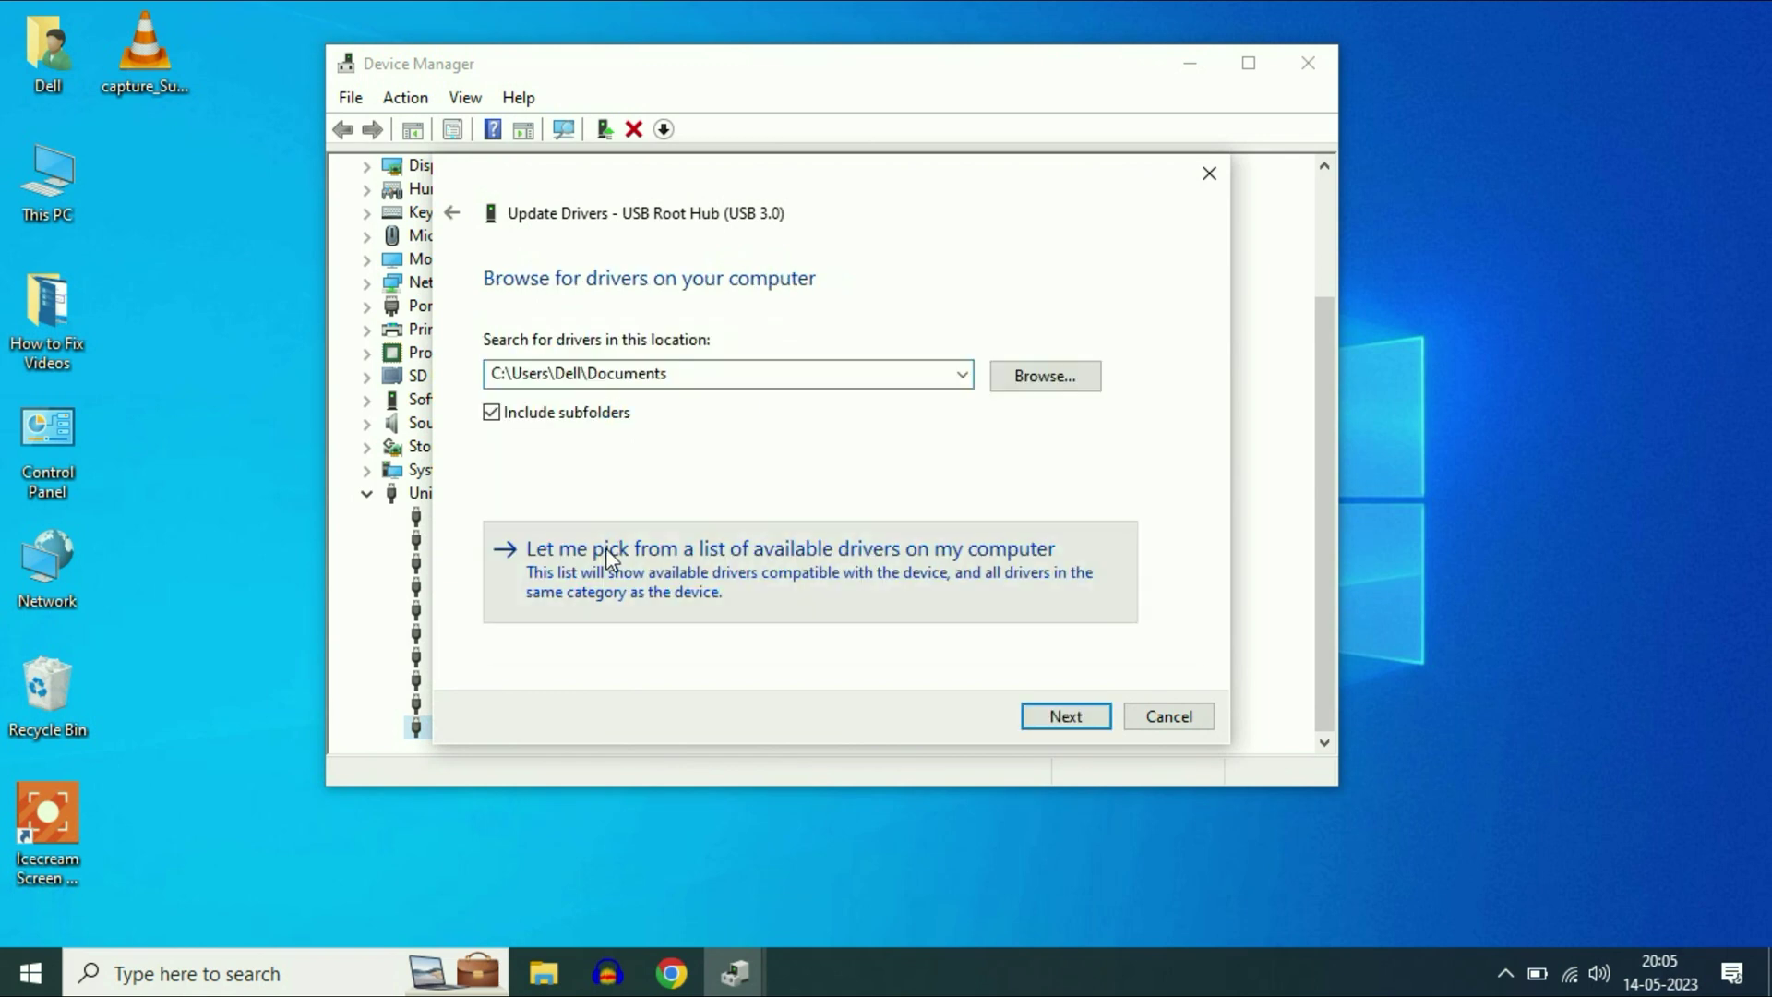
{"action": "left_click", "coordinate": [612, 532]}
{"action": "left_click", "coordinate": [1054, 716]}
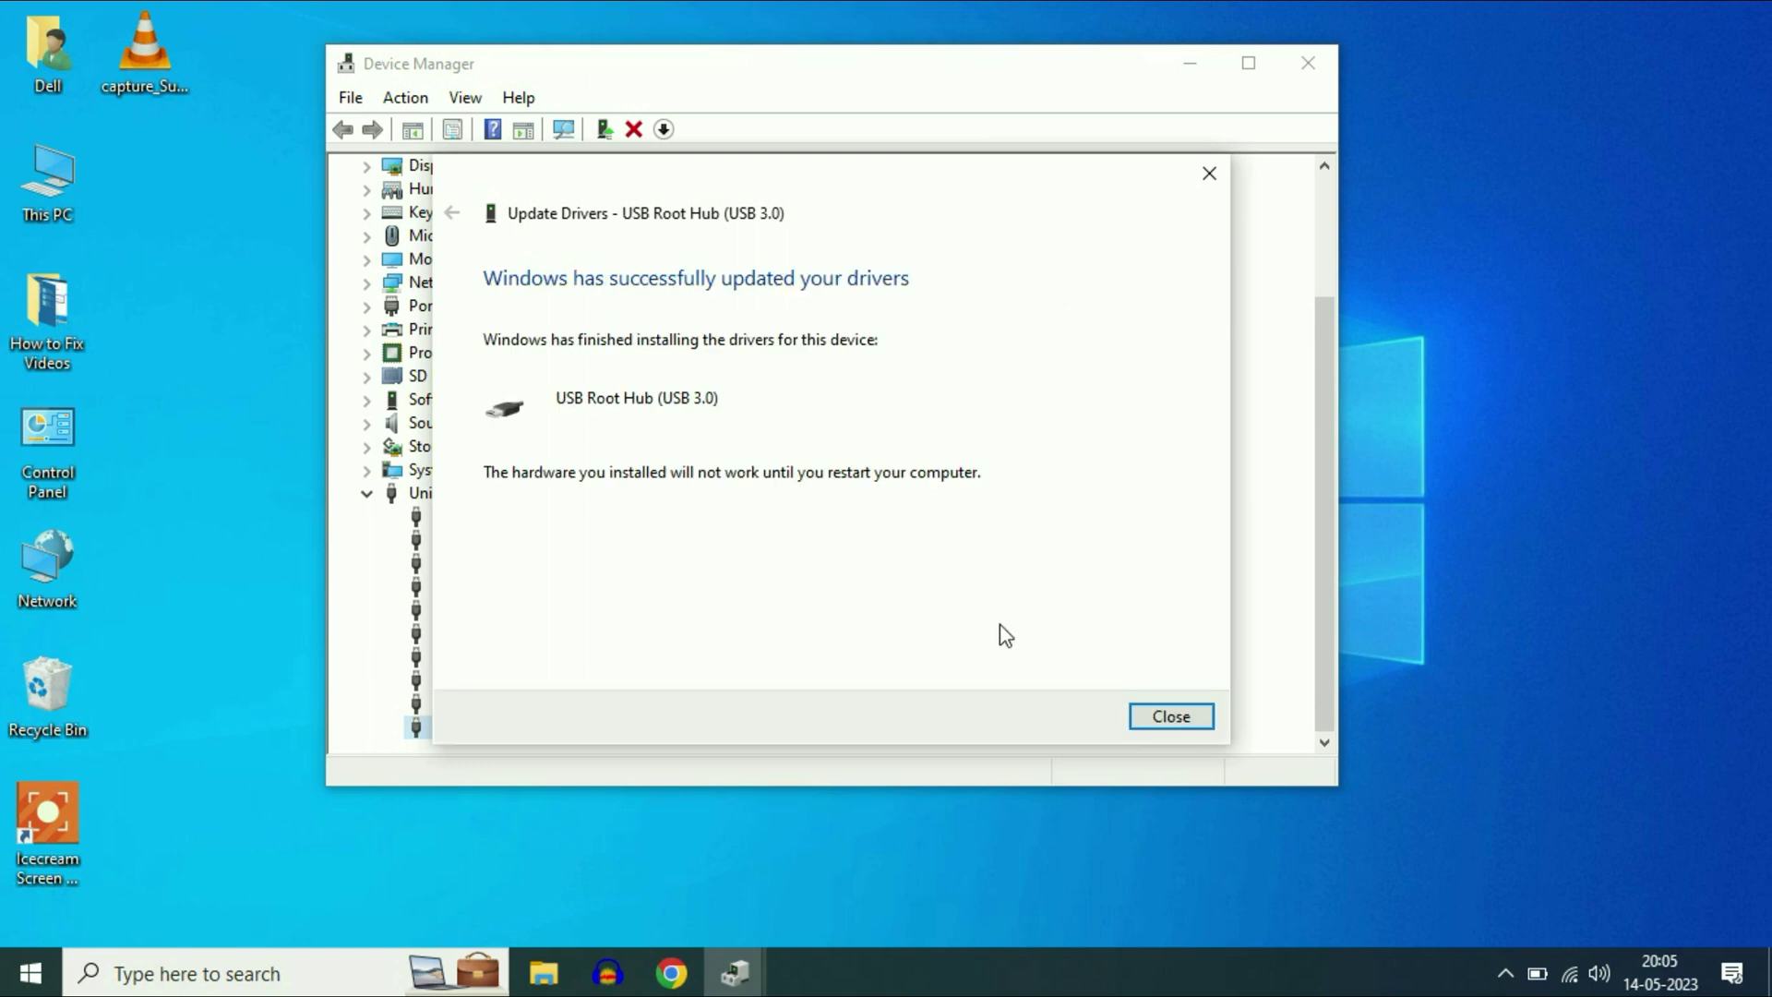
Step: Close the Update Drivers wizard to get the restart prompt
{"action": "left_click", "coordinate": [1171, 715]}
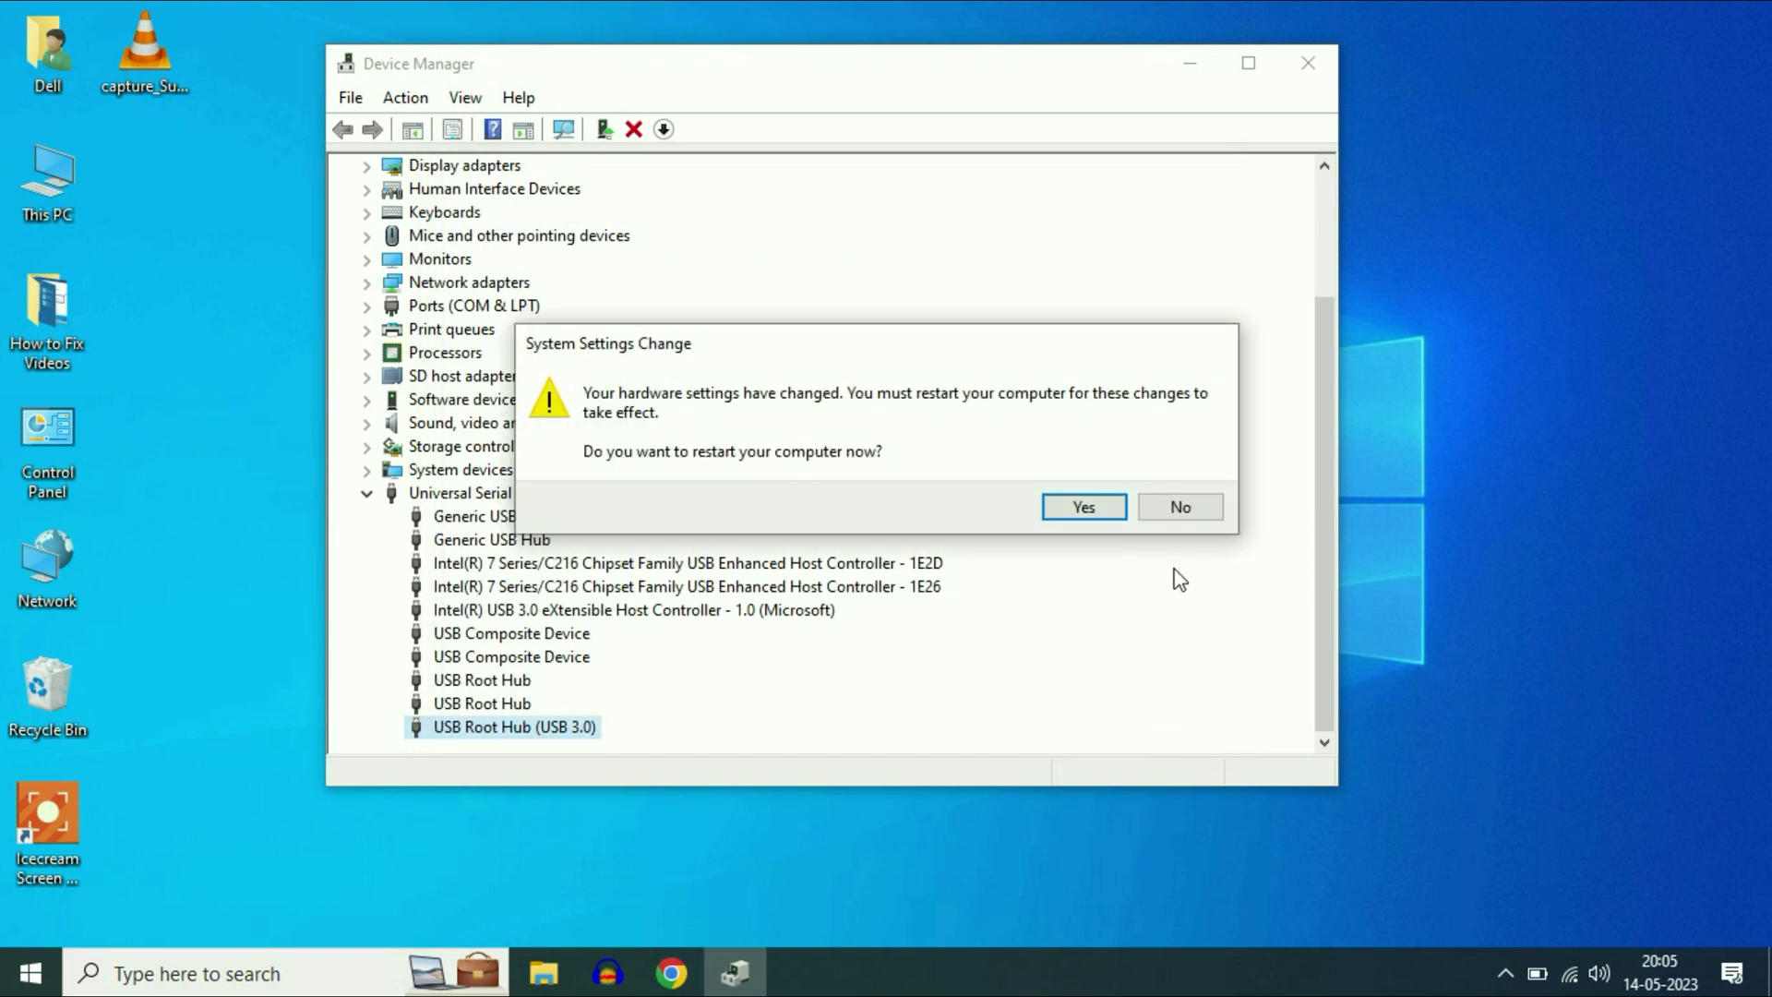